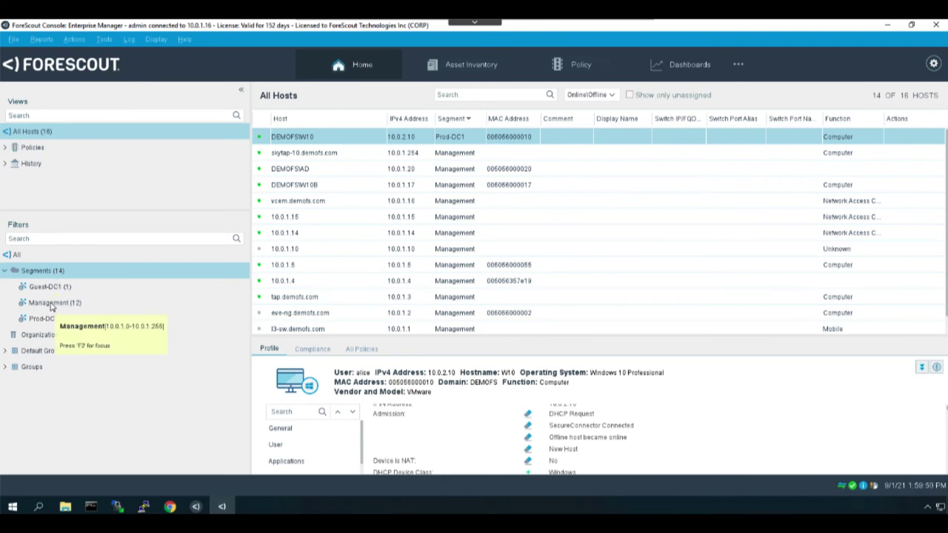
Review the hosts in the Management, Guest-DC1 and Prod-DC1 segments one after another.
{"action": "left_click", "coordinate": [52, 304]}
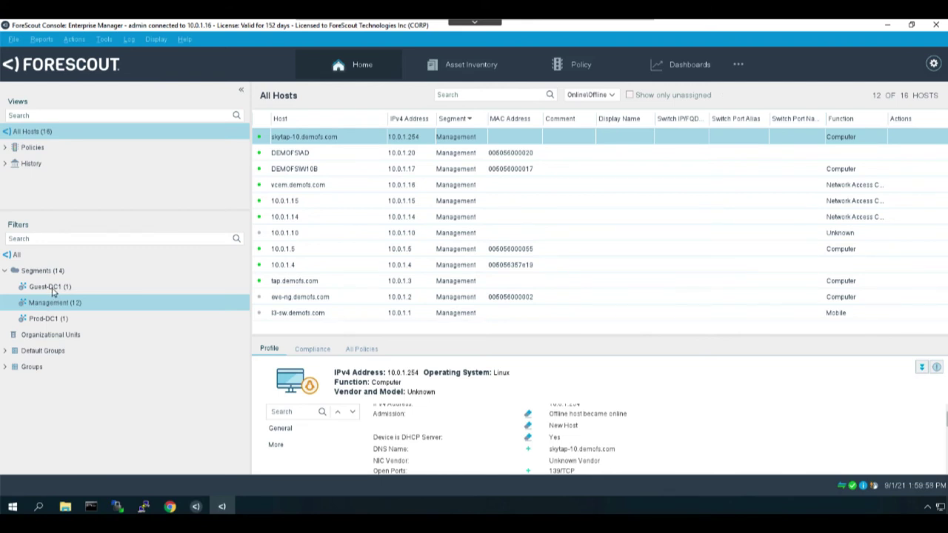
{"action": "left_click", "coordinate": [52, 289]}
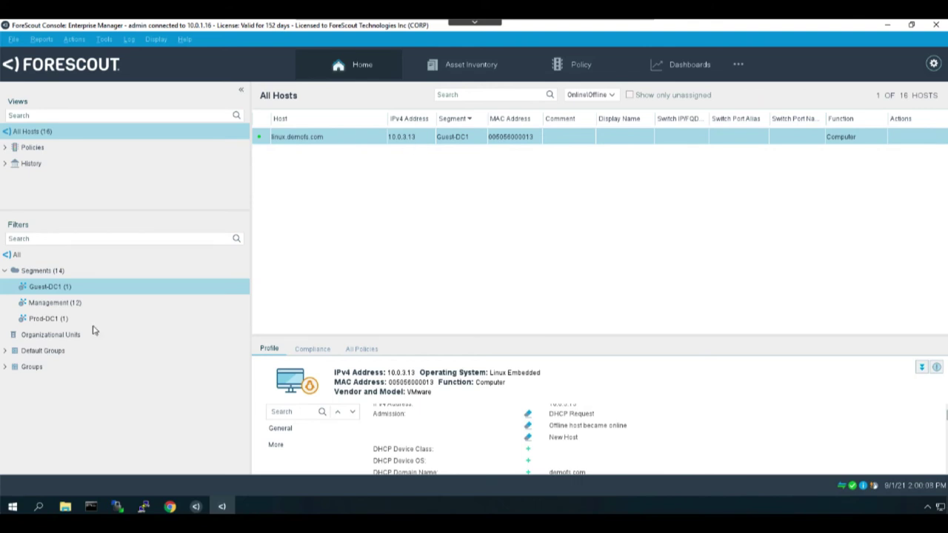
{"action": "left_click", "coordinate": [46, 319]}
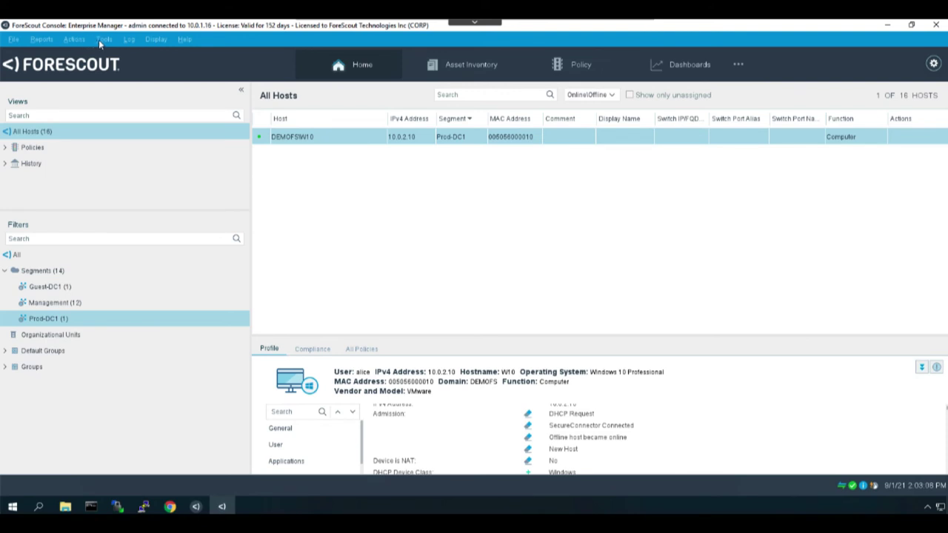
Open the Segment Manager and review the IP ranges of the Prod-DC1 and Guest-DC1 segments.
{"action": "left_click", "coordinate": [103, 41]}
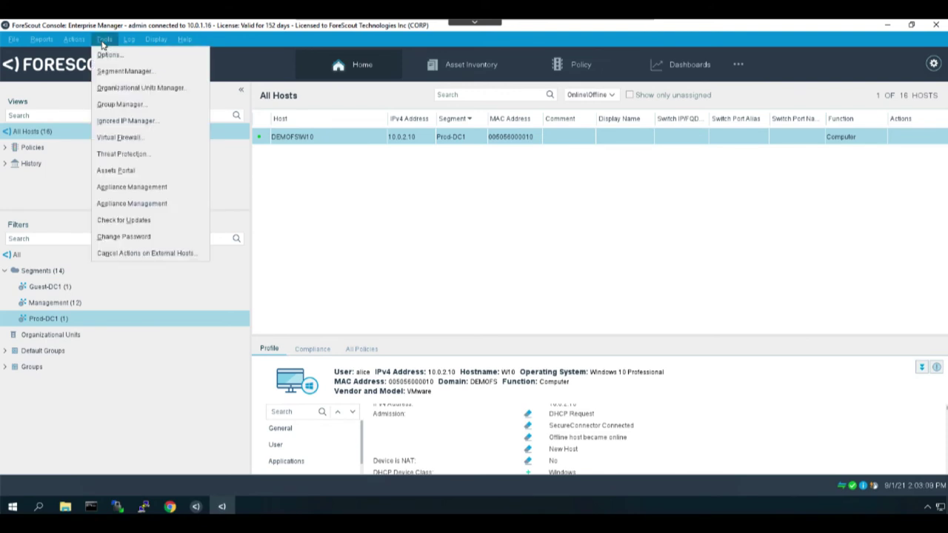
{"action": "left_click", "coordinate": [116, 72]}
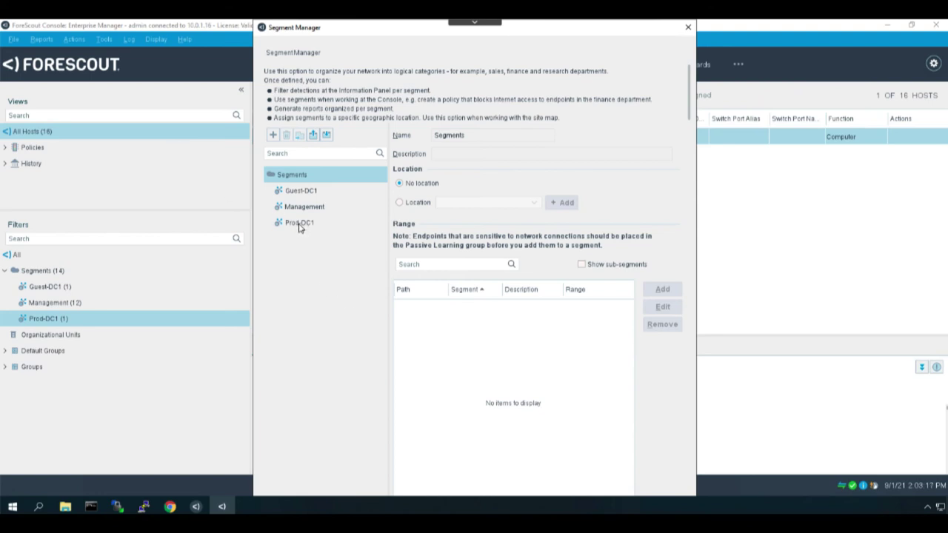
{"action": "left_click", "coordinate": [300, 224]}
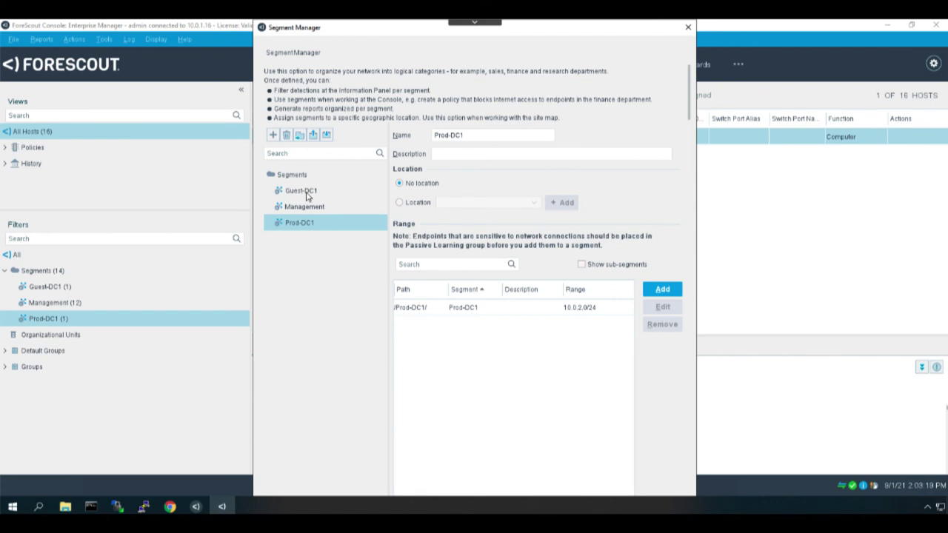
{"action": "left_click", "coordinate": [307, 194]}
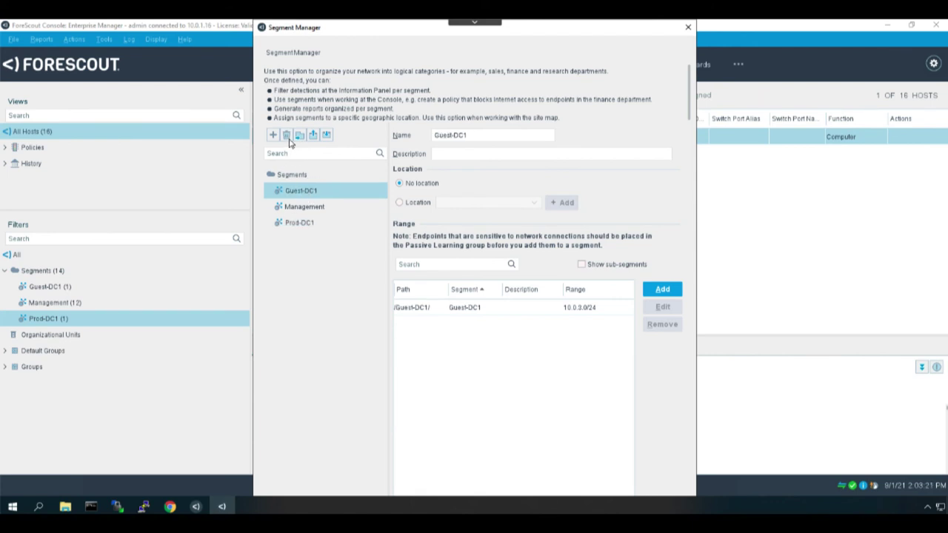
Add a new segment named Prod-DC2 directly under the root Segments folder.
{"action": "left_click", "coordinate": [288, 178]}
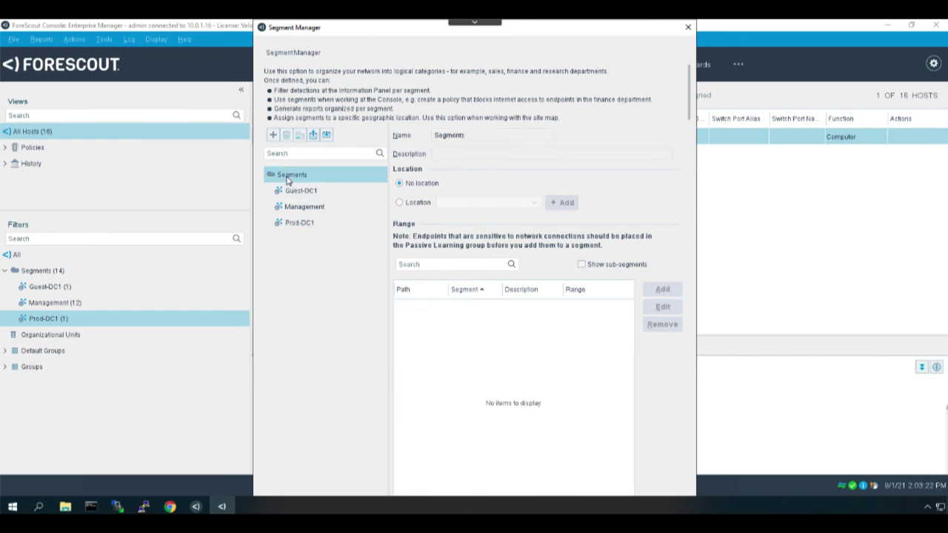
{"action": "left_click", "coordinate": [273, 135]}
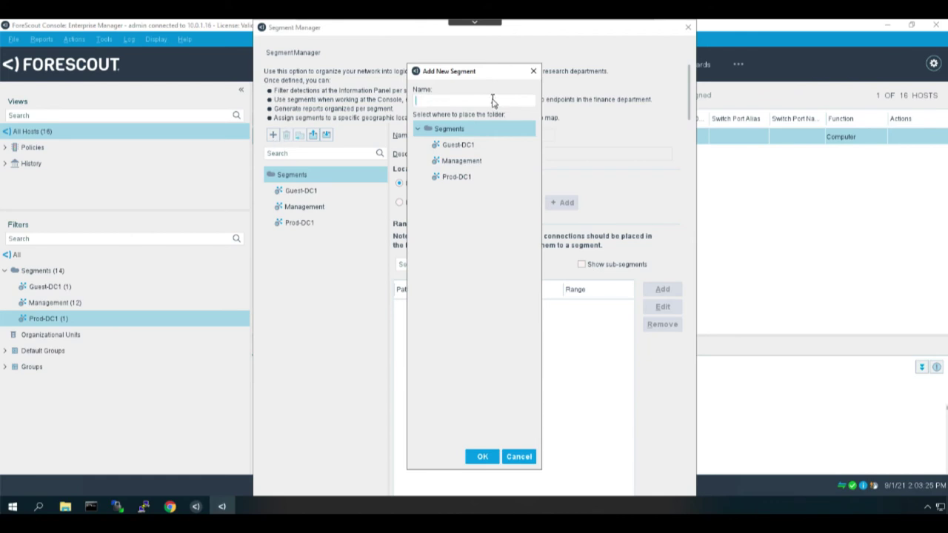
{"action": "type", "text": "Prod-DC2"}
{"action": "left_click", "coordinate": [483, 457]}
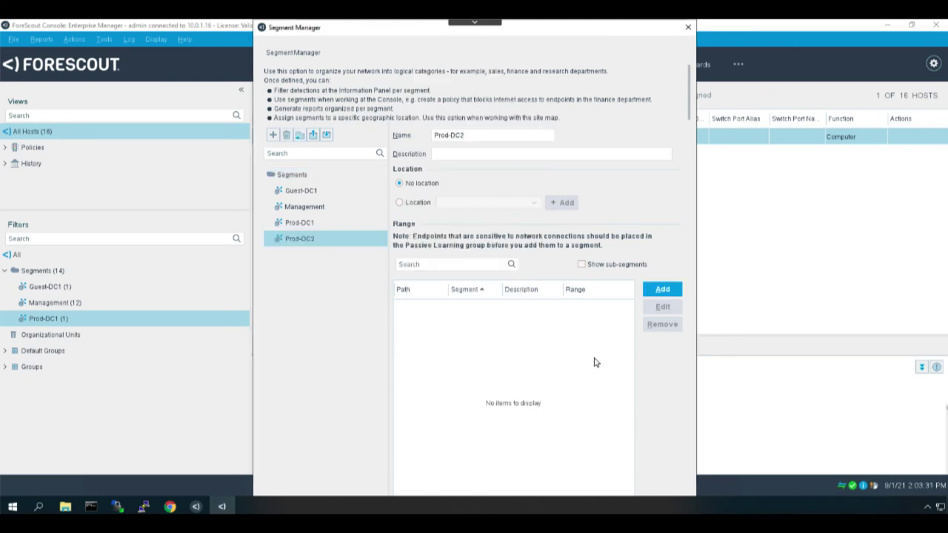
Assign the subnet 10.0.2.0/24 to the Prod-DC2 segment.
{"action": "left_click", "coordinate": [662, 291]}
{"action": "left_click", "coordinate": [456, 233]}
{"action": "type", "text": "10.0"}
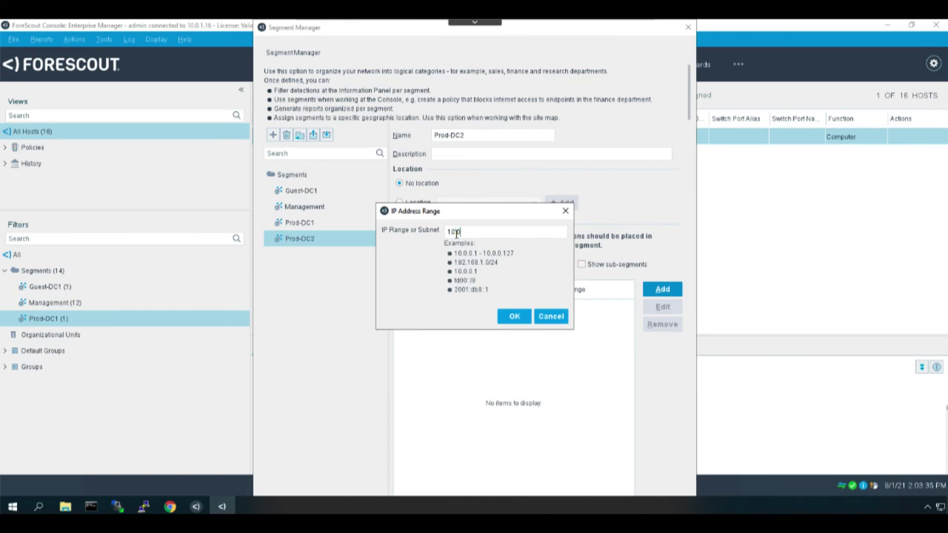
{"action": "type", "text": ".2.0/24"}
{"action": "left_click", "coordinate": [523, 318]}
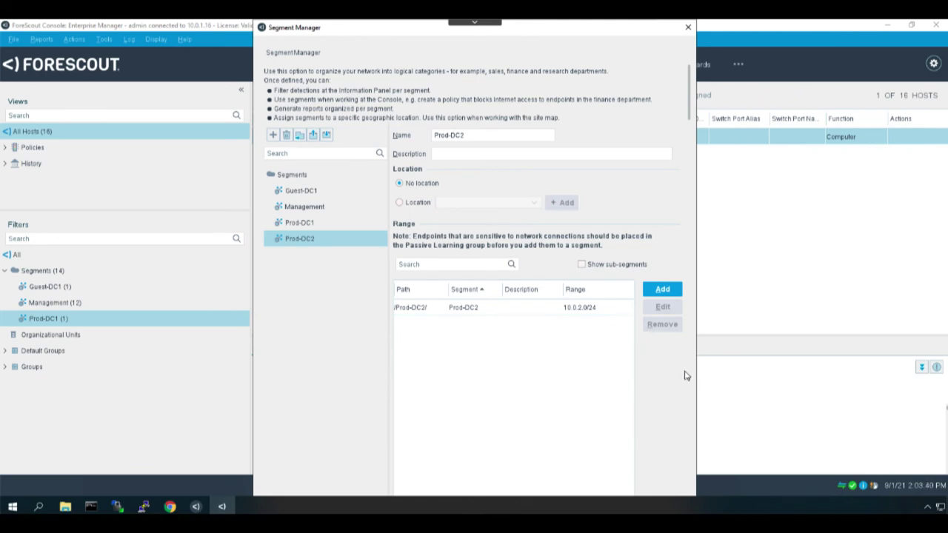
Add another segment named Guest-DC2 directly under the root Segments folder.
{"action": "left_click", "coordinate": [298, 175]}
{"action": "left_click", "coordinate": [273, 135]}
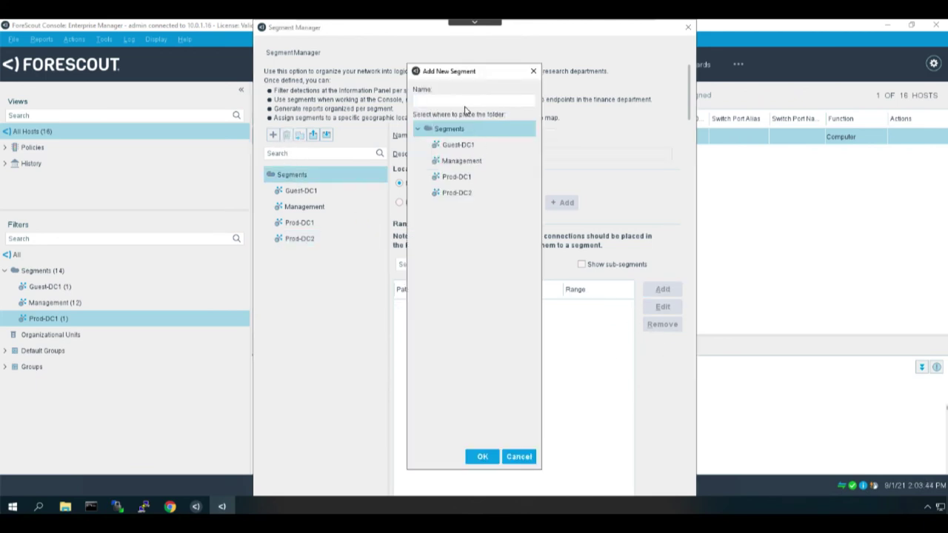
{"action": "left_click", "coordinate": [462, 100]}
{"action": "type", "text": "Guest-DC2"}
{"action": "left_click", "coordinate": [483, 457]}
Assign the subnet 10.0.3.0/24 to the Guest-DC2 segment and apply the segment changes.
{"action": "left_click", "coordinate": [664, 293]}
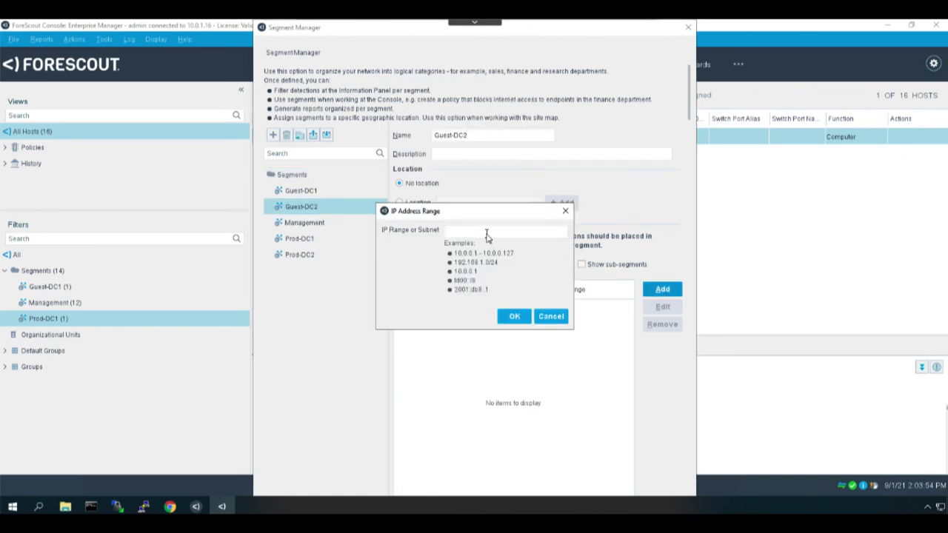
{"action": "type", "text": "10.0.9.0/24"}
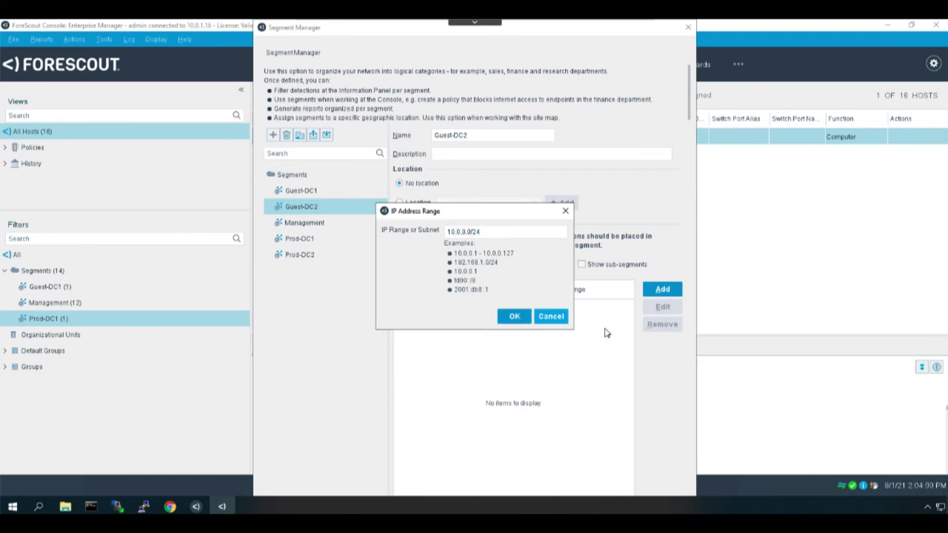
{"action": "left_click", "coordinate": [517, 316]}
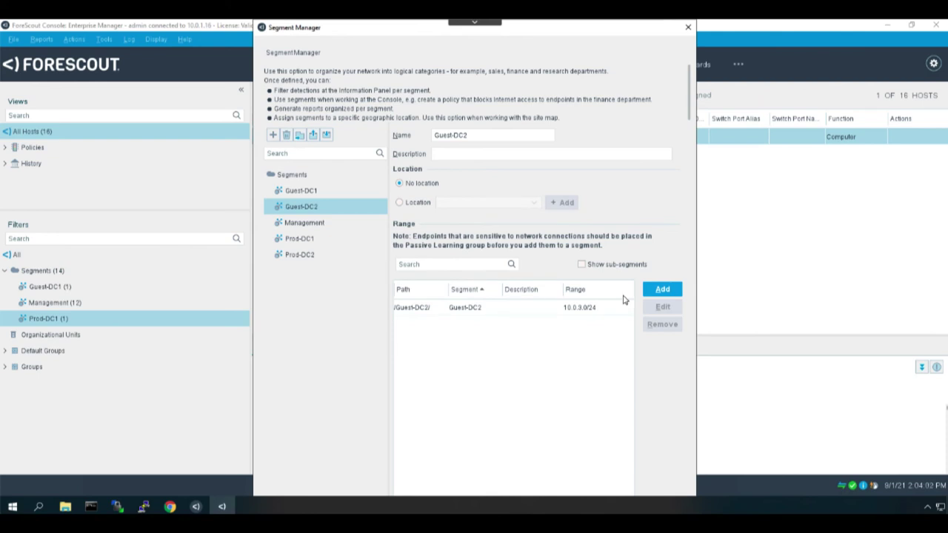
{"action": "left_click", "coordinate": [638, 461]}
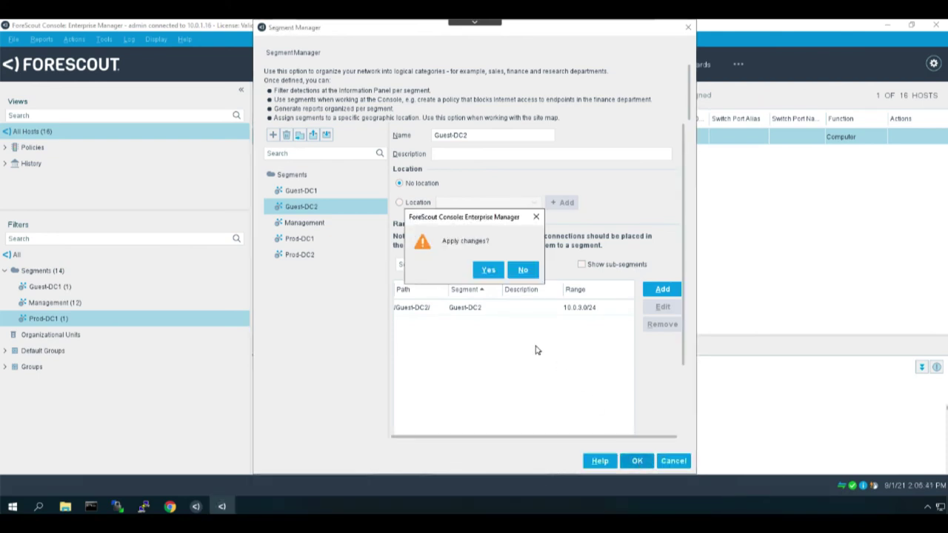
{"action": "left_click", "coordinate": [495, 273]}
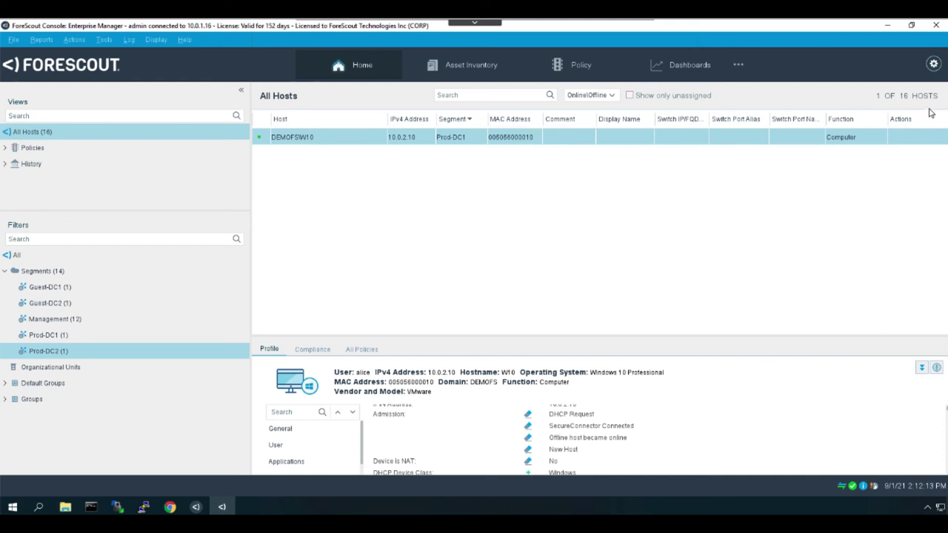
Allow overlapping IP addresses in the advanced Overlapping IP's options, save the configuration and close the options.
{"action": "left_click", "coordinate": [934, 64]}
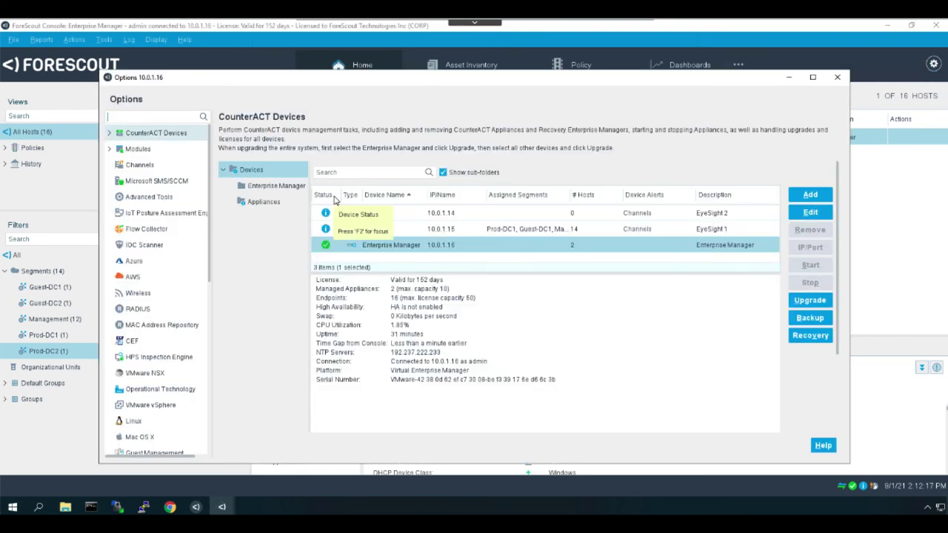
{"action": "left_click_drag", "start_coordinate": [212, 263], "coordinate": [209, 435]}
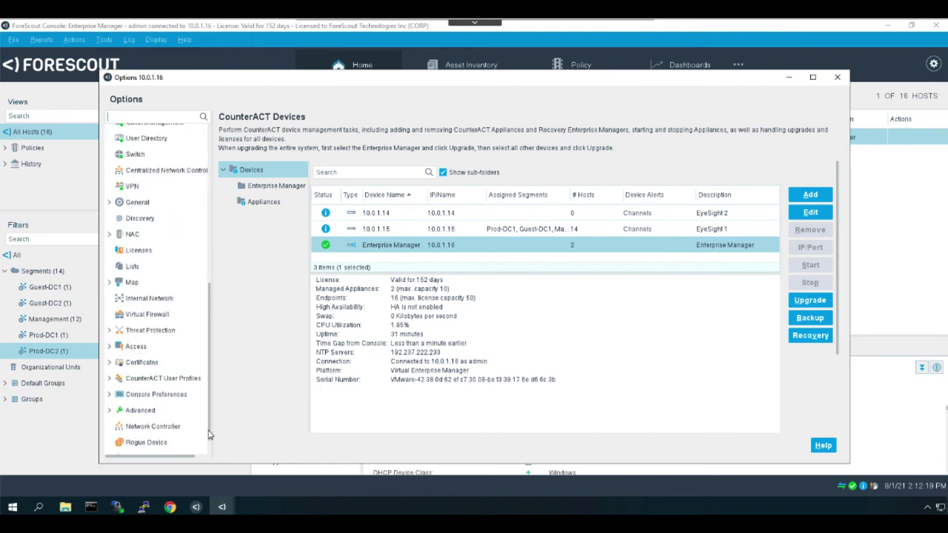
{"action": "left_click", "coordinate": [111, 412]}
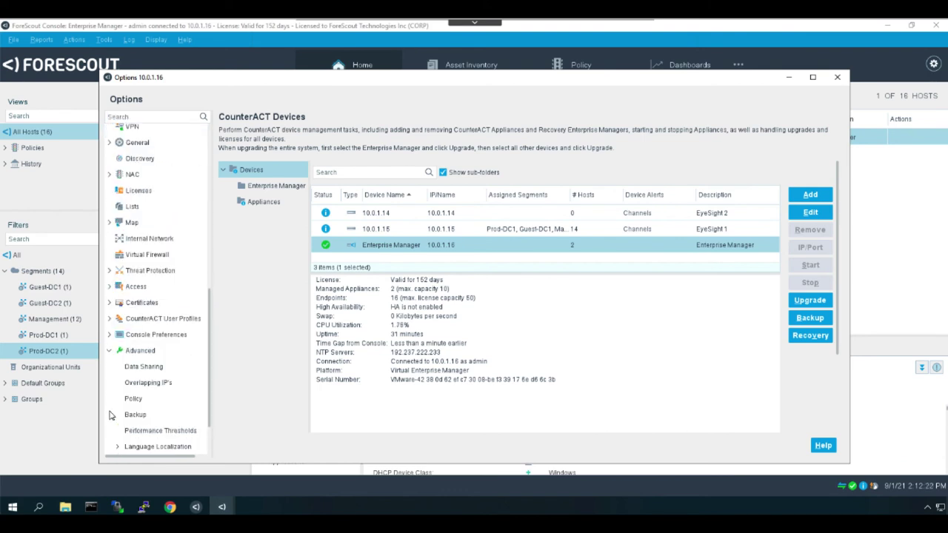
{"action": "left_click", "coordinate": [152, 386]}
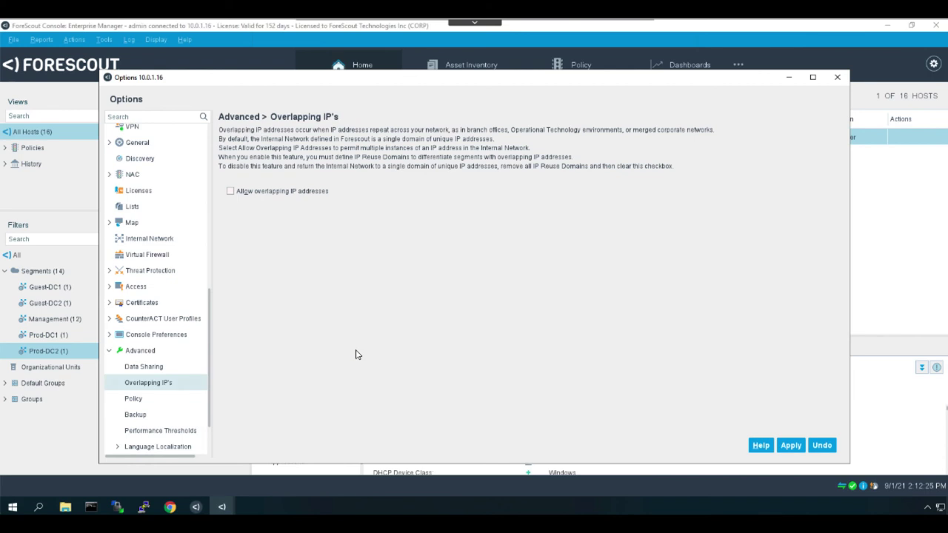
{"action": "left_click", "coordinate": [231, 192]}
{"action": "left_click", "coordinate": [791, 446]}
{"action": "left_click", "coordinate": [594, 301]}
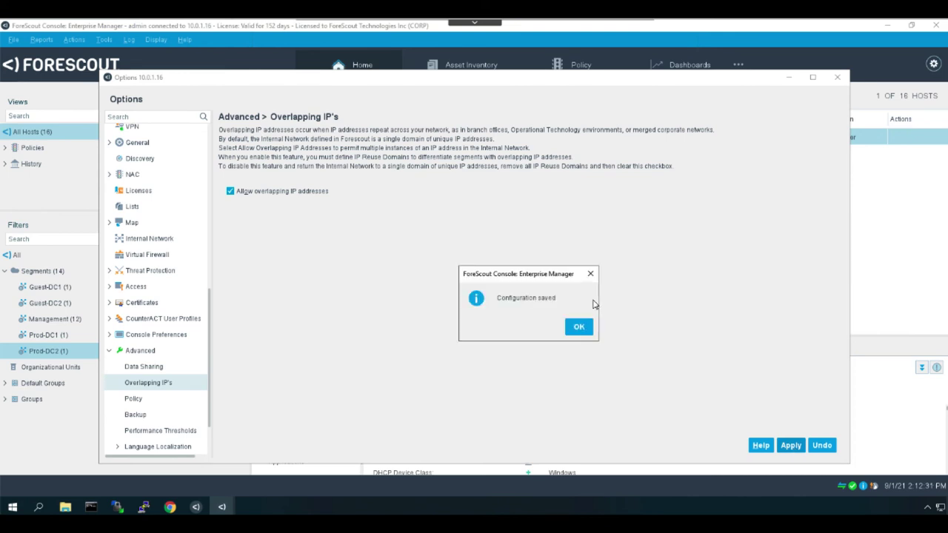
{"action": "left_click", "coordinate": [582, 329]}
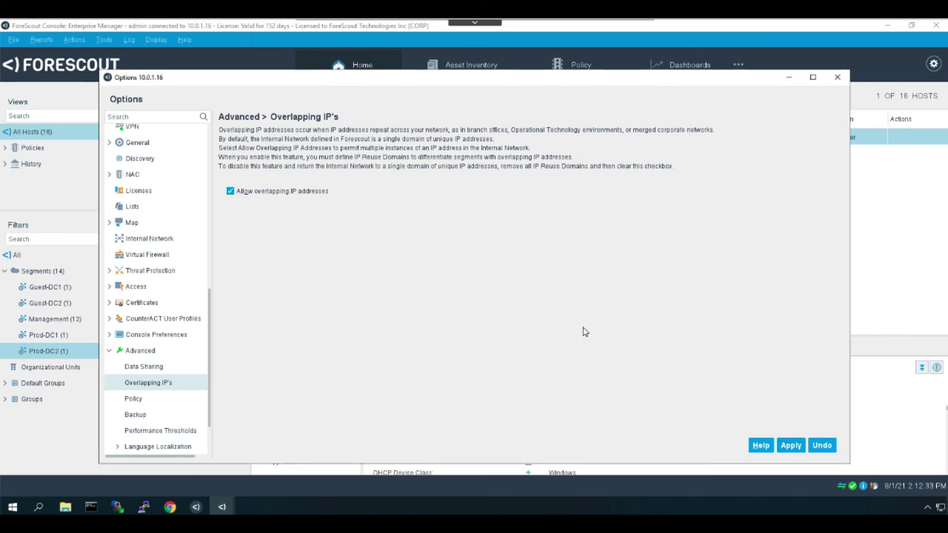
{"action": "left_click", "coordinate": [837, 77]}
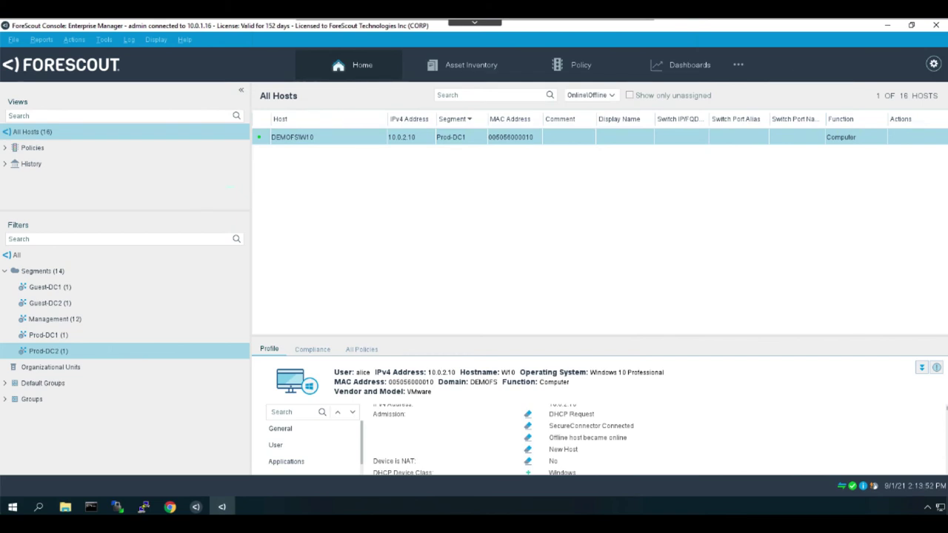
Add an IP reuse domain named DC1 in the Overlapping IPs Management settings of the CounterACT devices.
{"action": "left_click", "coordinate": [934, 64]}
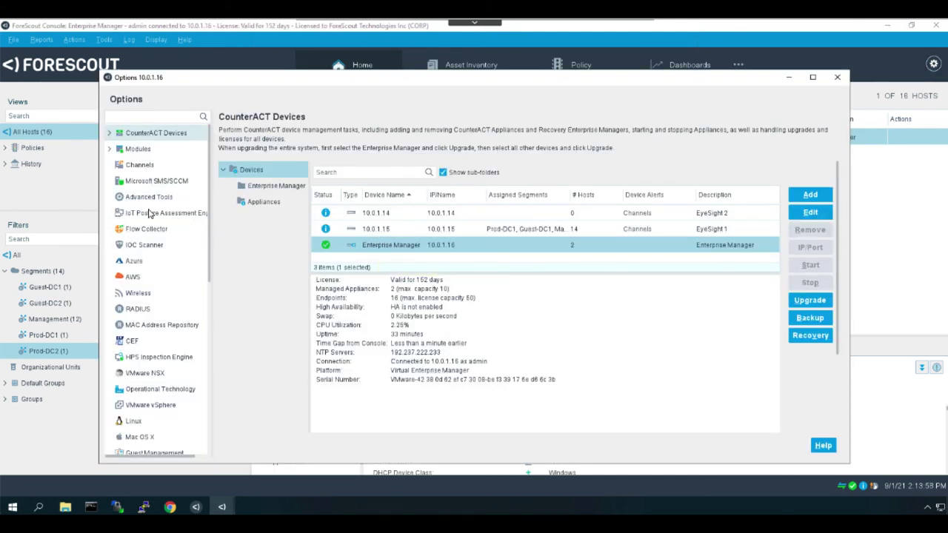
{"action": "left_click", "coordinate": [110, 133]}
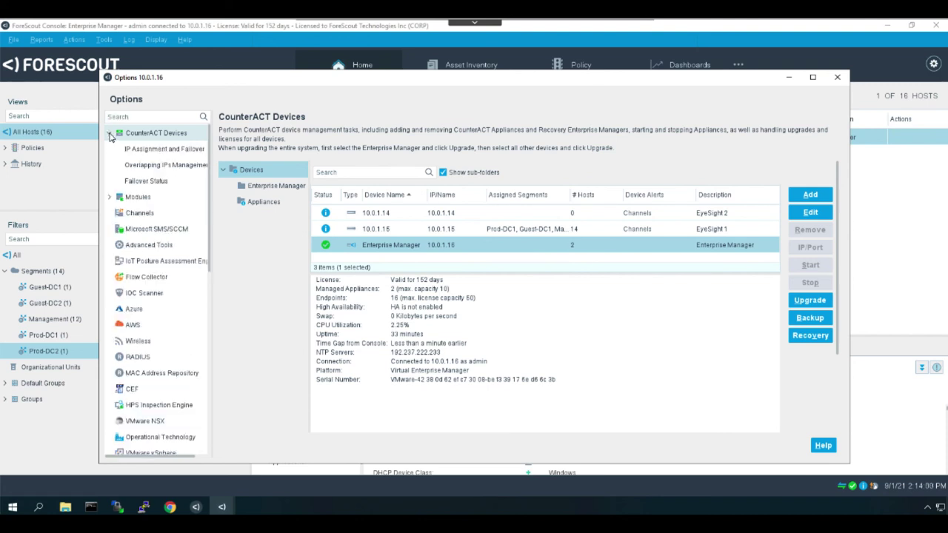
{"action": "left_click", "coordinate": [160, 168]}
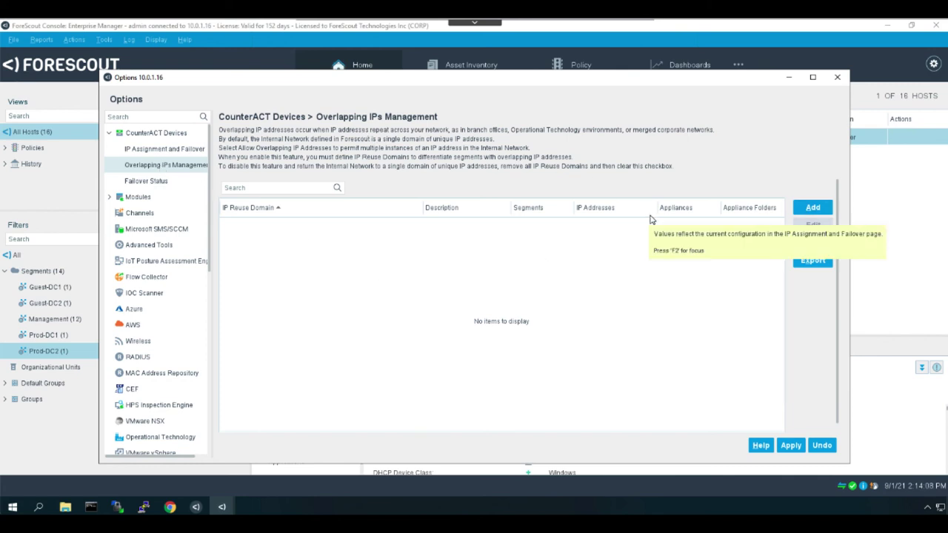
{"action": "left_click", "coordinate": [814, 208]}
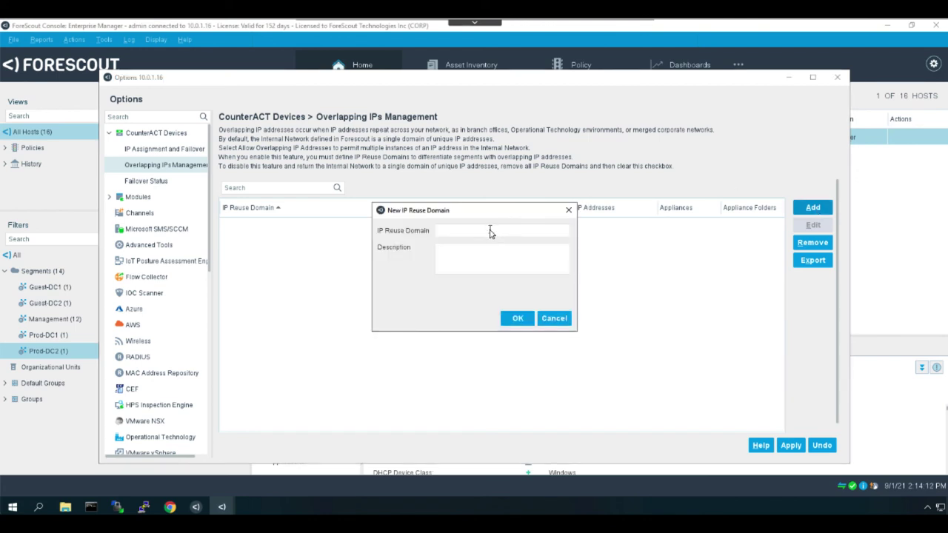
{"action": "type", "text": "DC1"}
{"action": "left_click", "coordinate": [518, 319]}
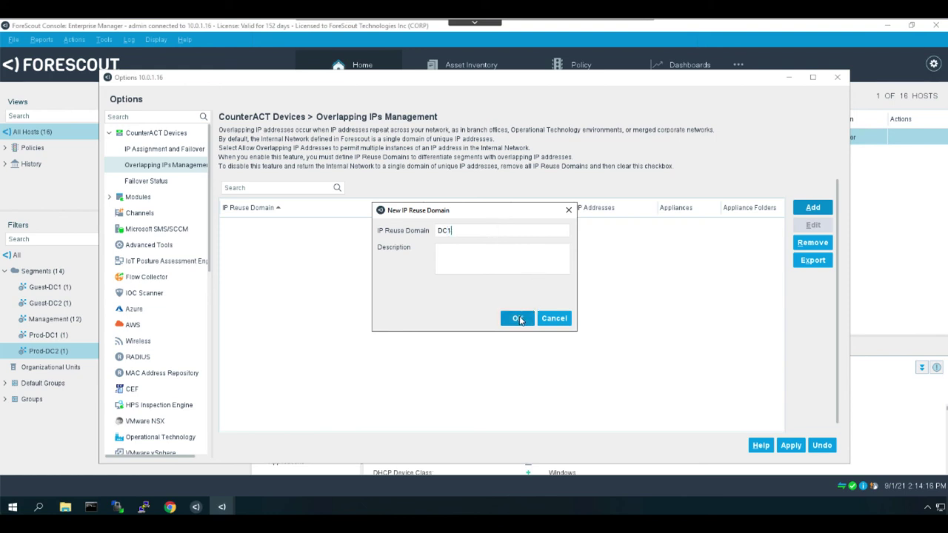
Add a second IP reuse domain named DC2 and save the overlapping IPs configuration.
{"action": "left_click", "coordinate": [826, 214]}
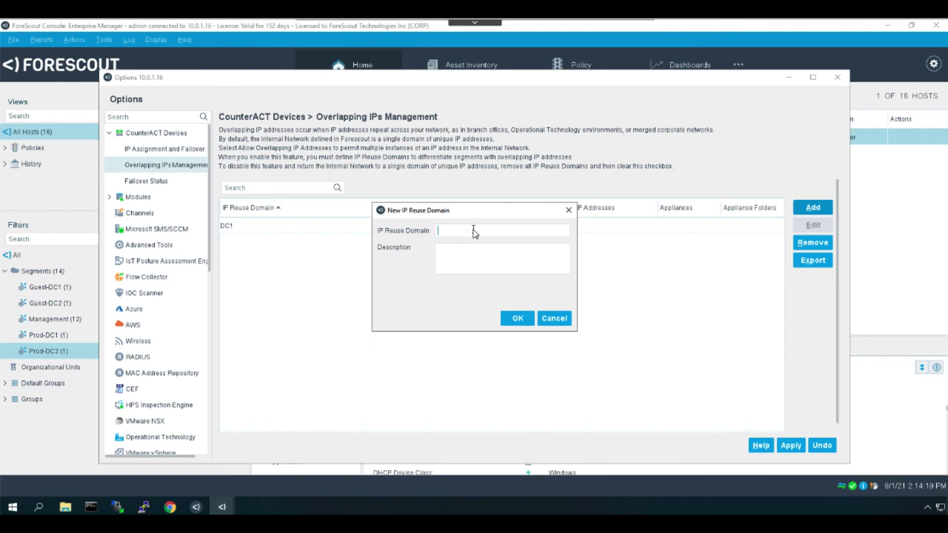
{"action": "type", "text": "DC2"}
{"action": "left_click", "coordinate": [523, 321]}
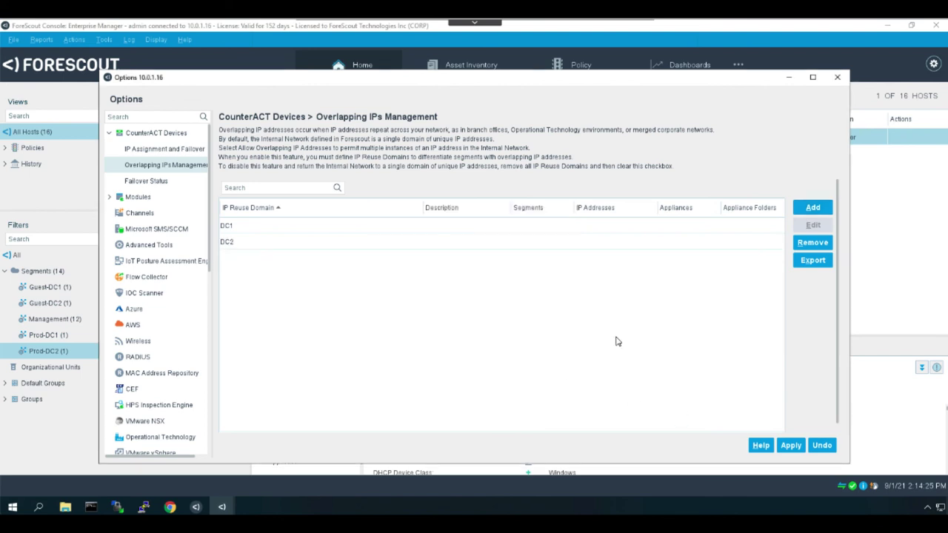
{"action": "left_click", "coordinate": [800, 449]}
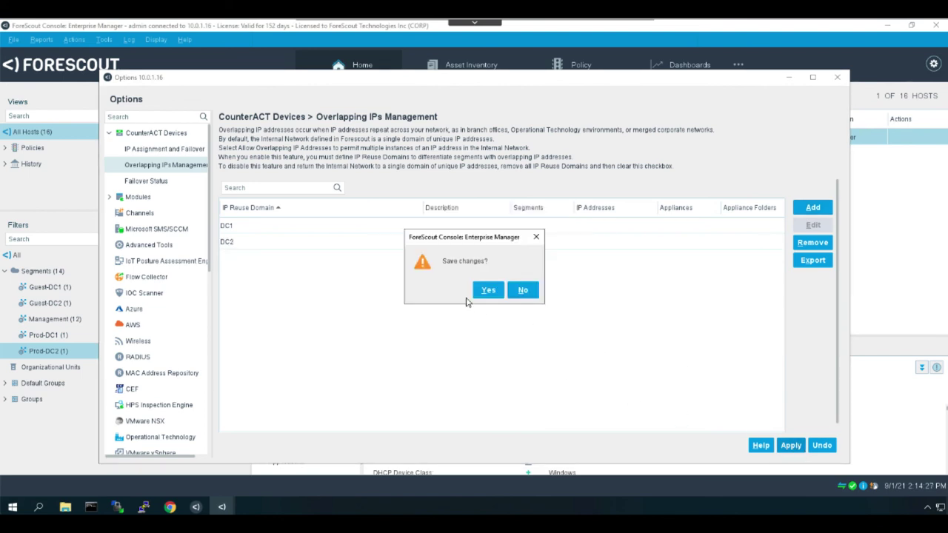
{"action": "left_click", "coordinate": [488, 291]}
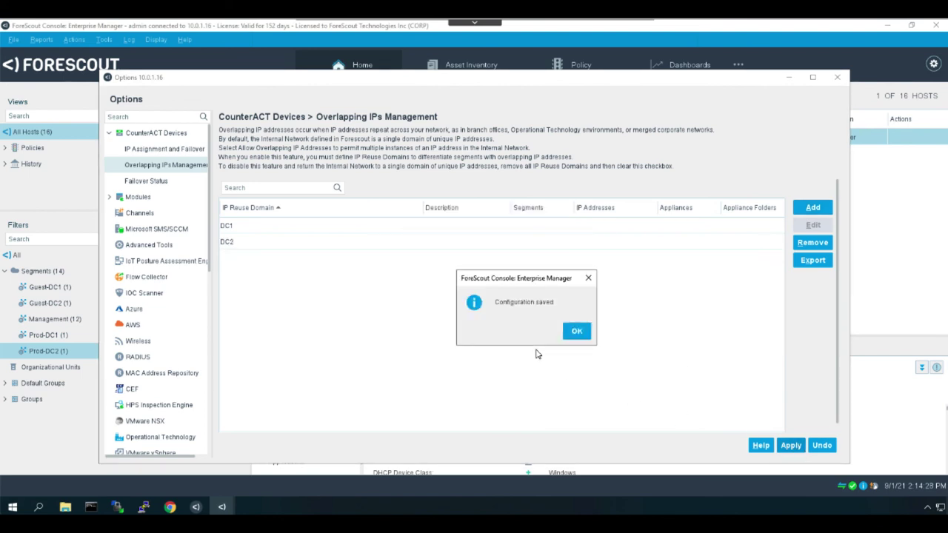
{"action": "left_click", "coordinate": [576, 332]}
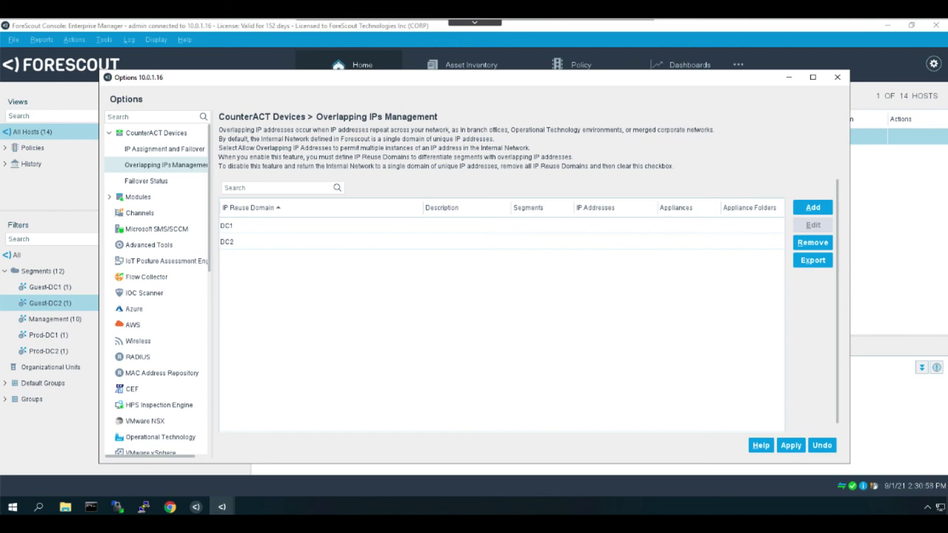
Assign appliance 10.0.1.15 to the IP reuse domain DC1 and include its Guest-DC1 and Prod-DC1 segments in that domain.
{"action": "left_click", "coordinate": [146, 152]}
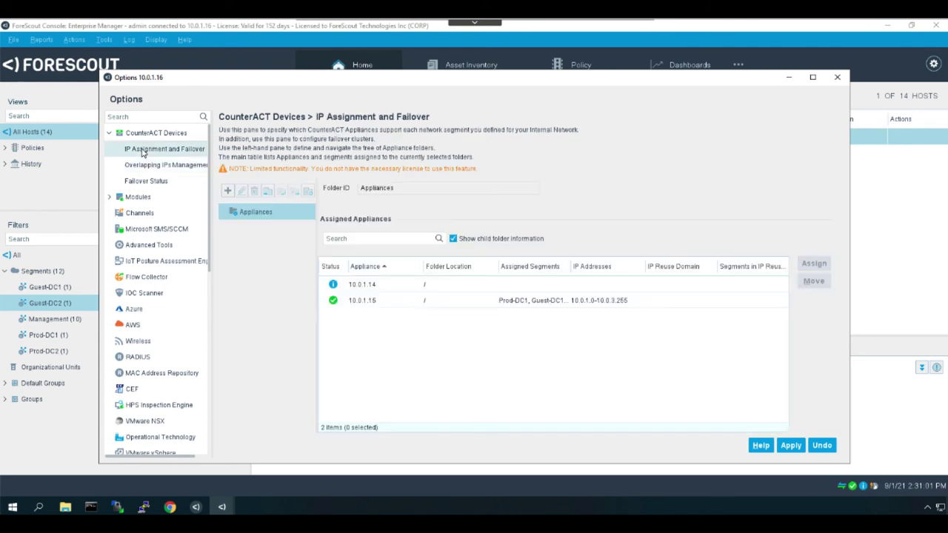
{"action": "double_click", "coordinate": [372, 303]}
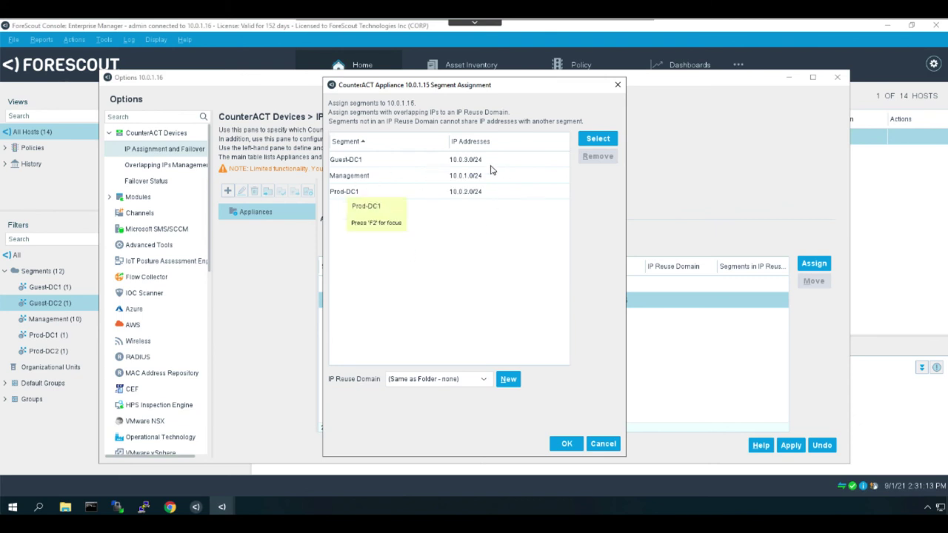
{"action": "left_click", "coordinate": [484, 380]}
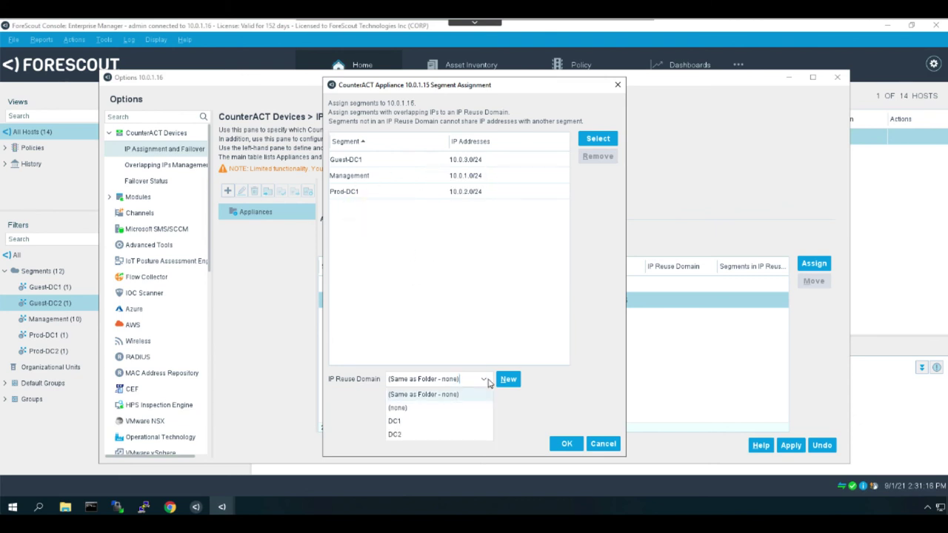
{"action": "left_click", "coordinate": [398, 424]}
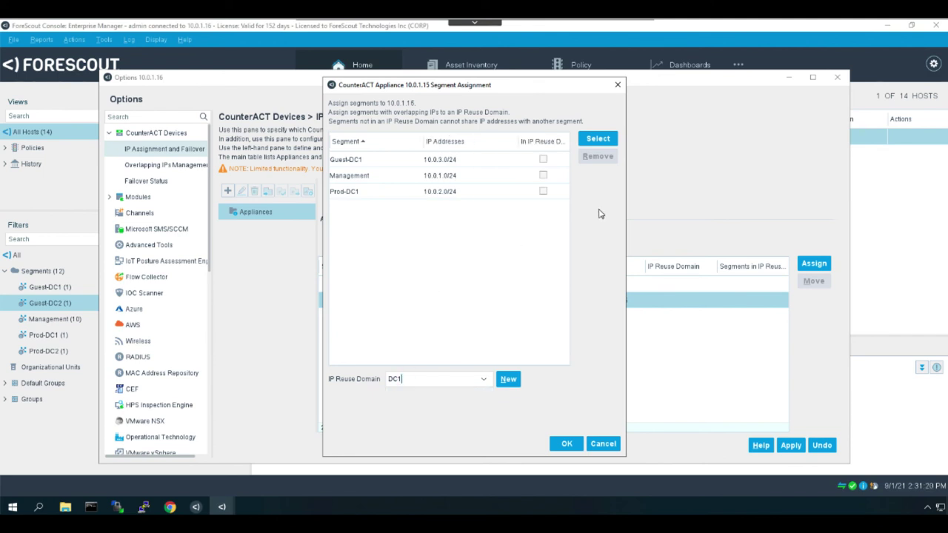
{"action": "left_click", "coordinate": [543, 159]}
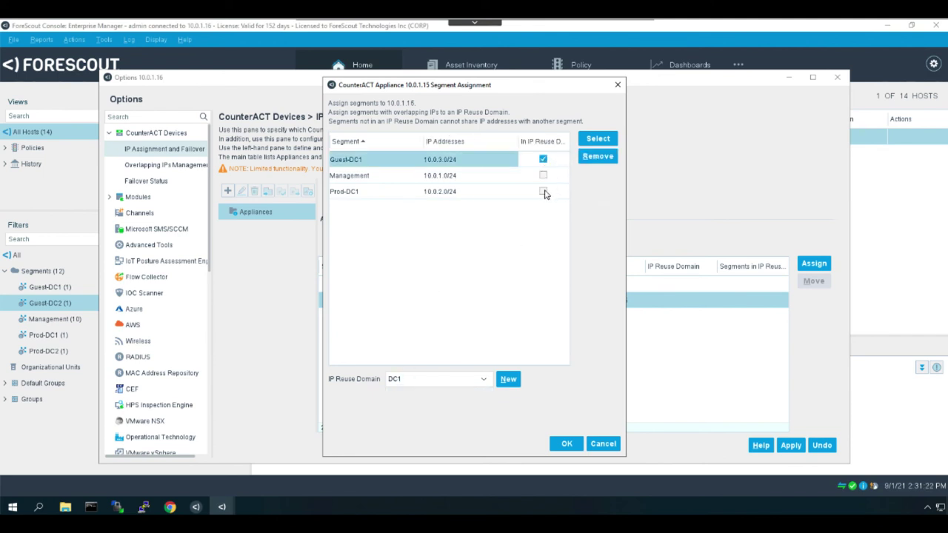
{"action": "left_click", "coordinate": [544, 191]}
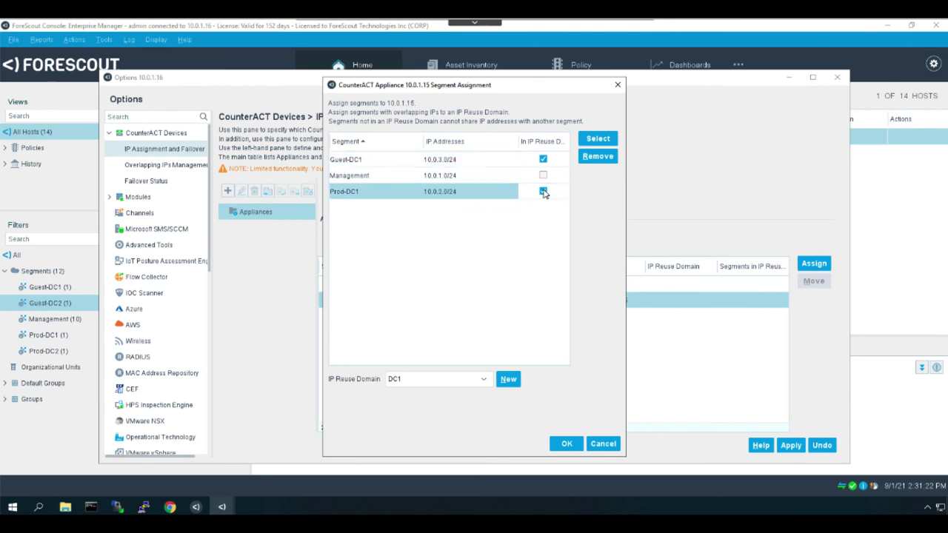
{"action": "left_click", "coordinate": [566, 444]}
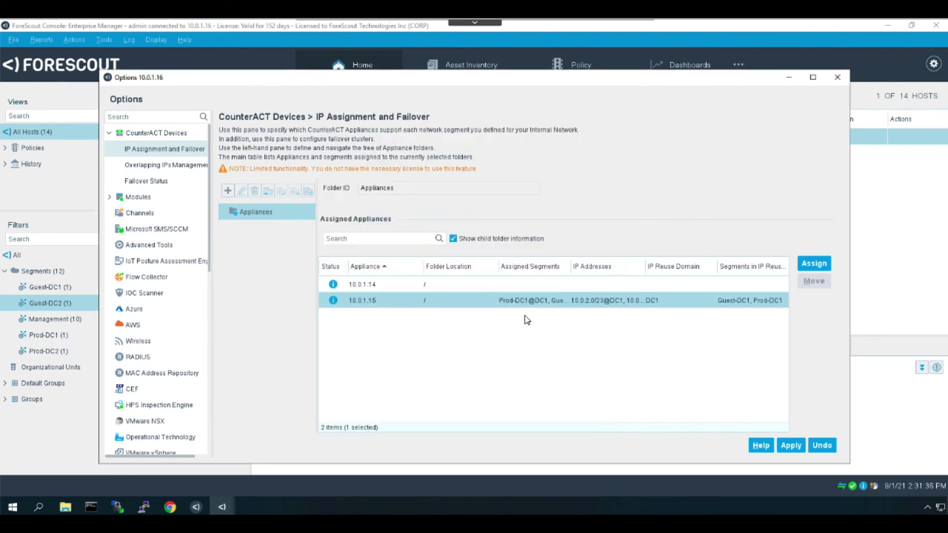
Assign appliance 10.0.1.14 to the IP reuse domain DC2 with the segments Guest-DC2 and Prod-DC2.
{"action": "double_click", "coordinate": [582, 285]}
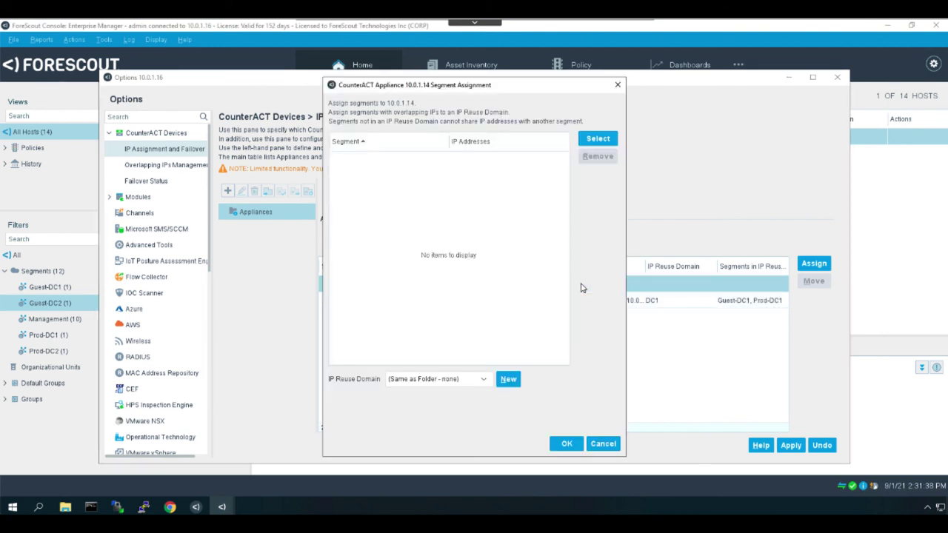
{"action": "left_click", "coordinate": [485, 381]}
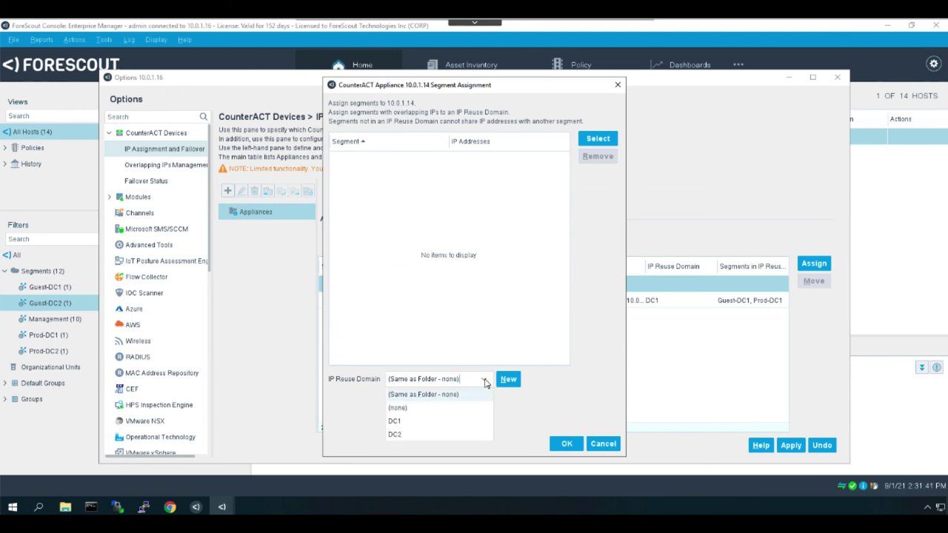
{"action": "left_click", "coordinate": [395, 435]}
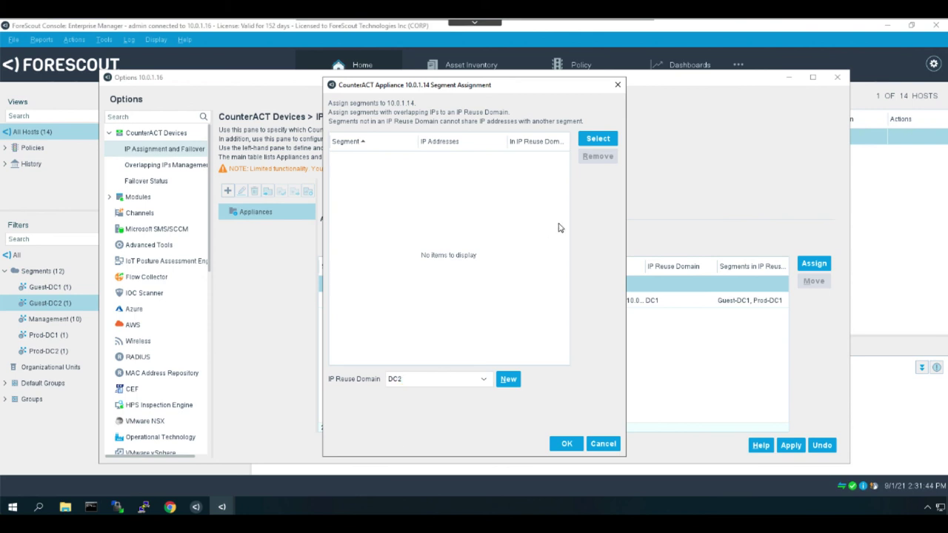
{"action": "left_click", "coordinate": [601, 140]}
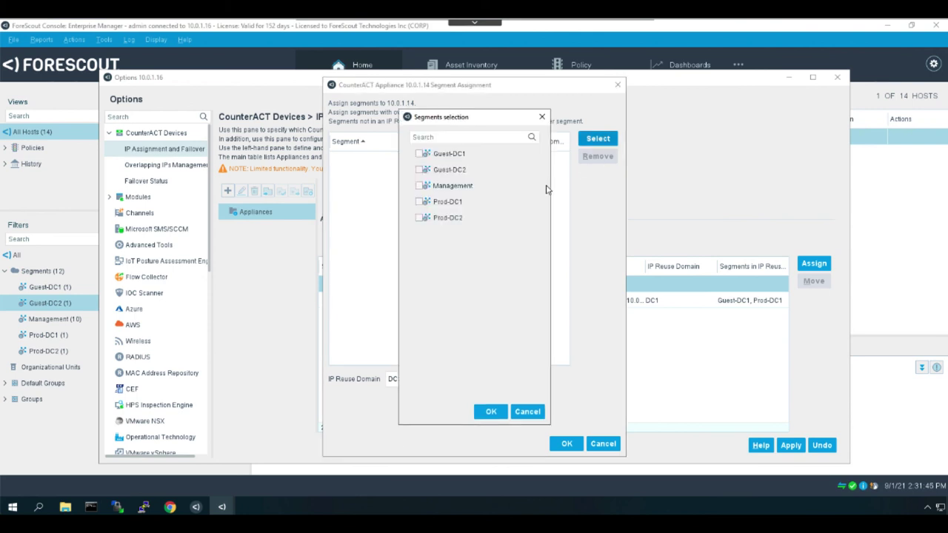
{"action": "left_click", "coordinate": [420, 155]}
{"action": "left_click", "coordinate": [419, 154]}
{"action": "left_click", "coordinate": [420, 170]}
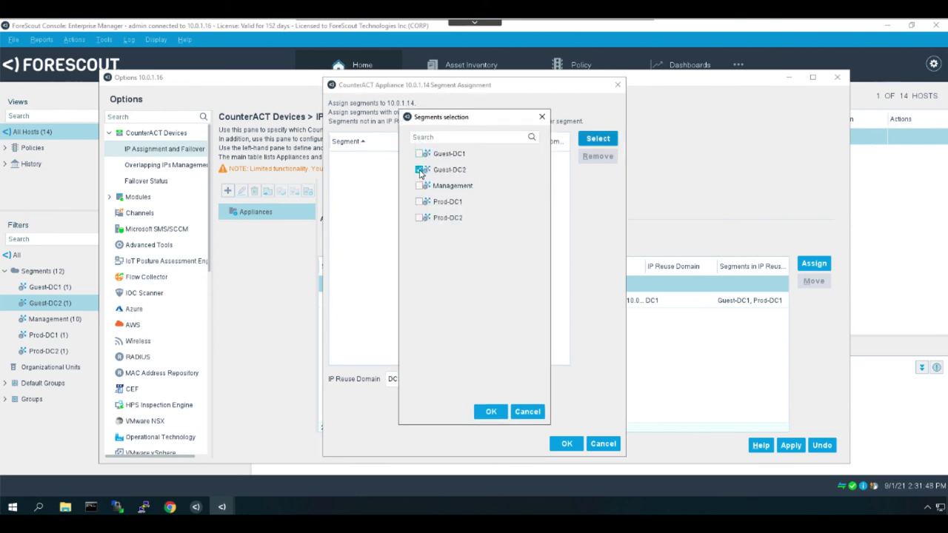
{"action": "left_click", "coordinate": [419, 218]}
{"action": "left_click", "coordinate": [503, 413]}
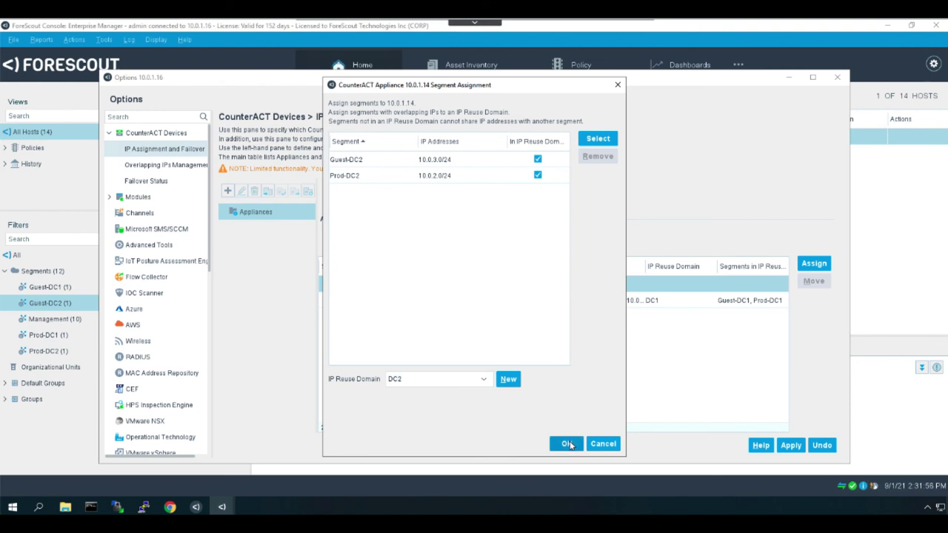
{"action": "left_click", "coordinate": [567, 444]}
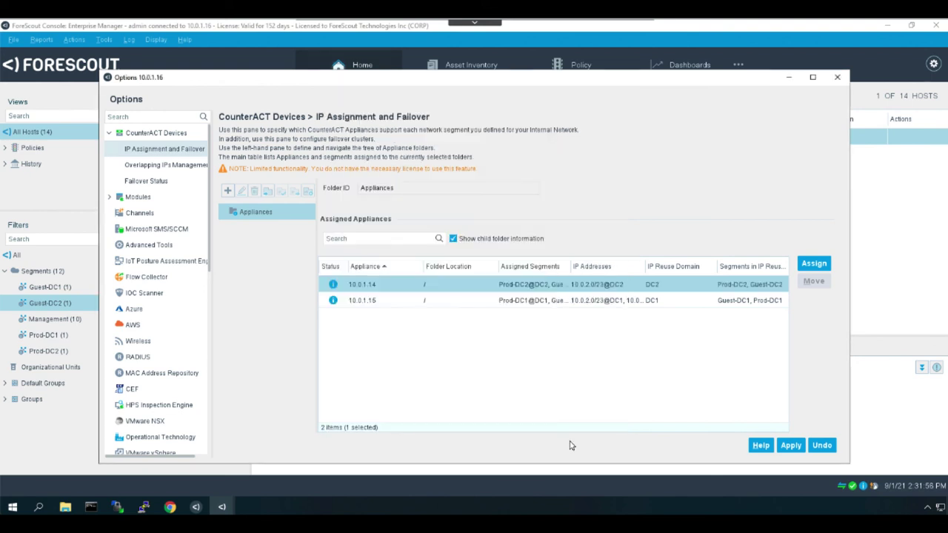
Apply and save the appliances' IP assignment changes, then close the options.
{"action": "left_click", "coordinate": [790, 445]}
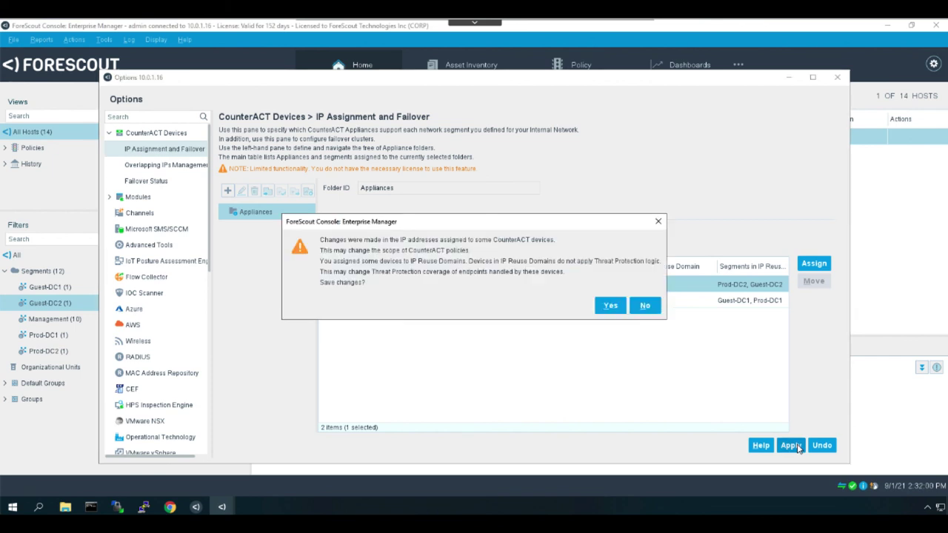
{"action": "left_click", "coordinate": [610, 306]}
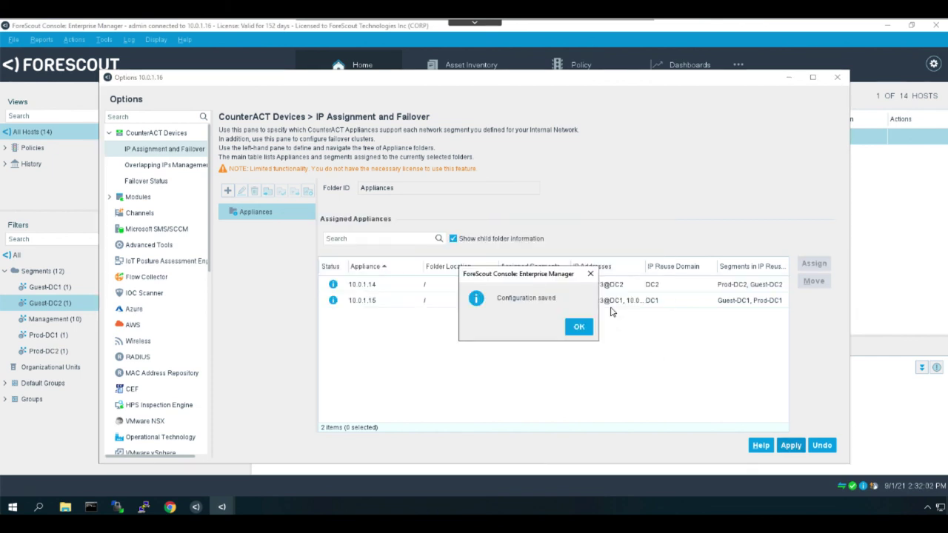
{"action": "left_click", "coordinate": [579, 327]}
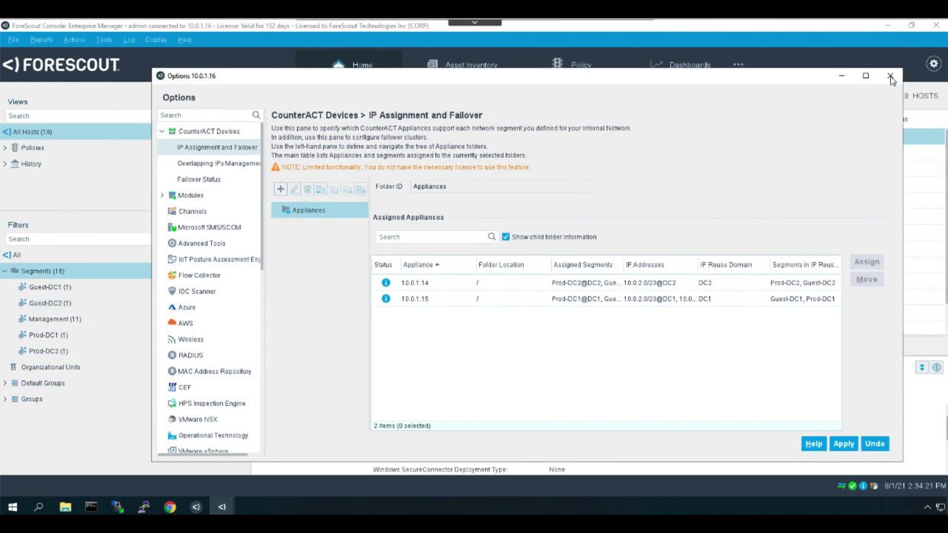
{"action": "left_click", "coordinate": [893, 79]}
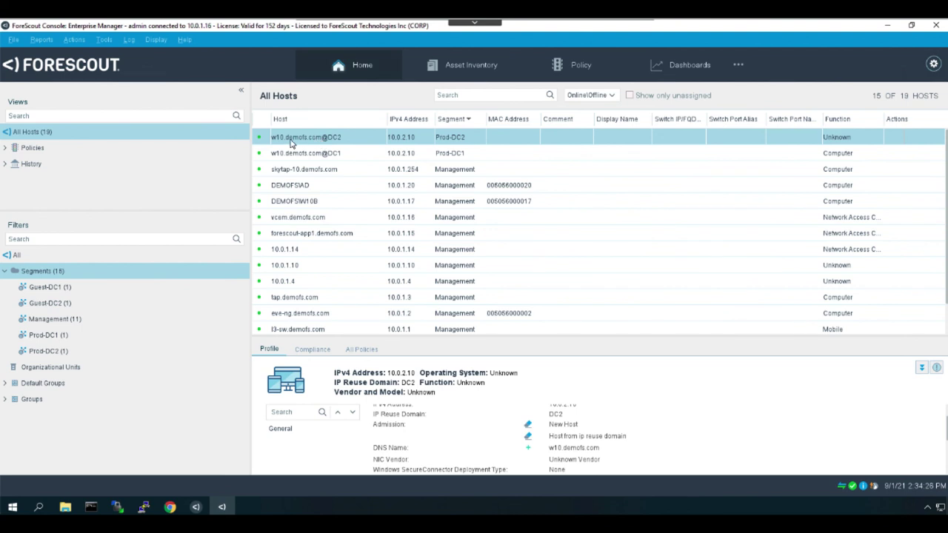
Examine the hosts with overlapping addresses in the Guest-DC1, Guest-DC2, Prod-DC1 and Prod-DC2 segments.
{"action": "mouse_move", "coordinate": [293, 143]}
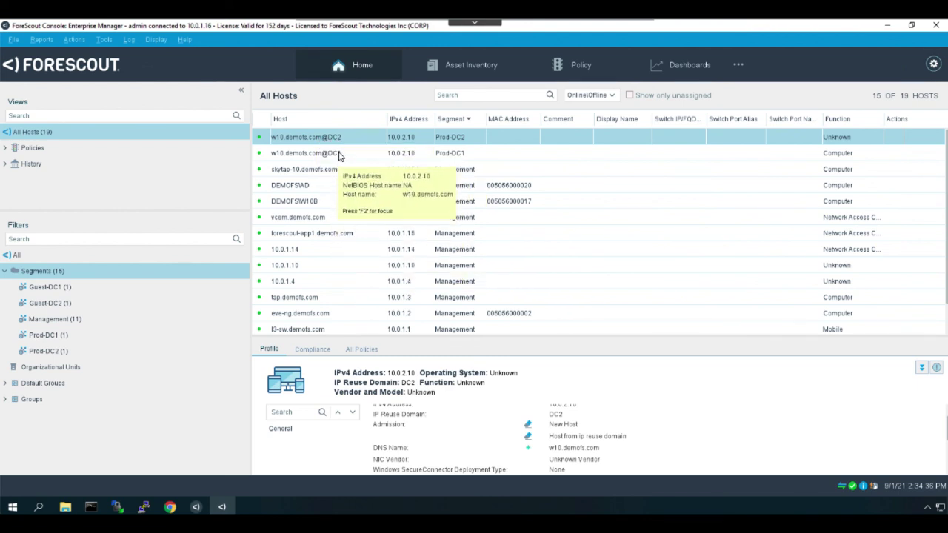
{"action": "left_click", "coordinate": [53, 292]}
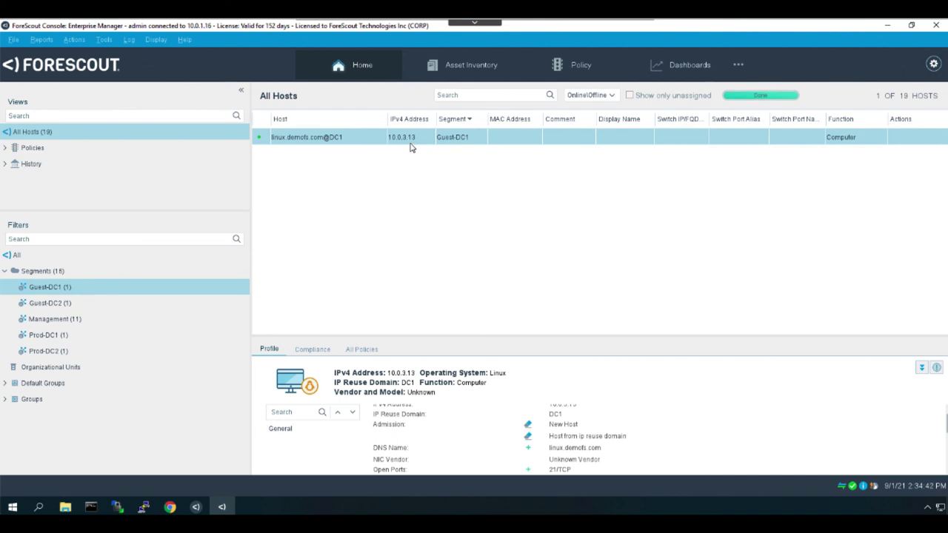
{"action": "left_click", "coordinate": [64, 304]}
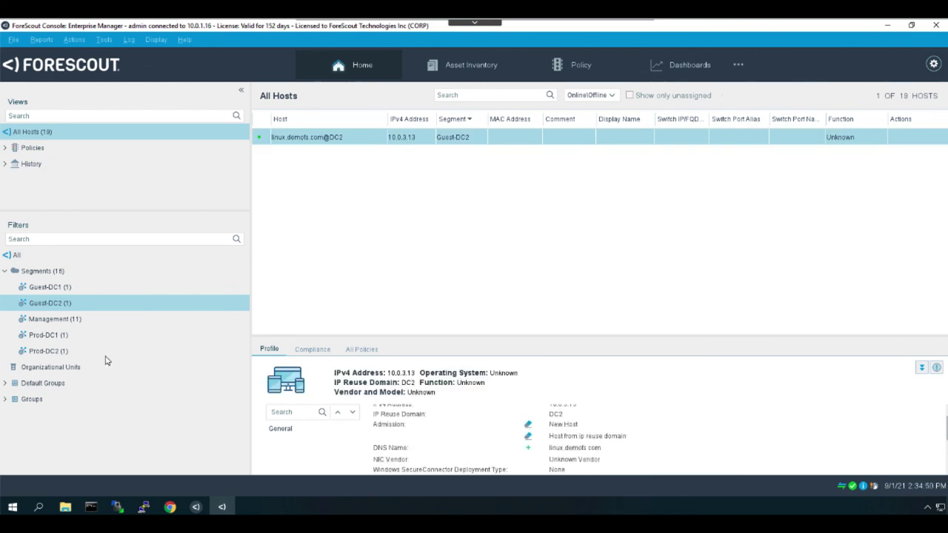
{"action": "left_click", "coordinate": [59, 335]}
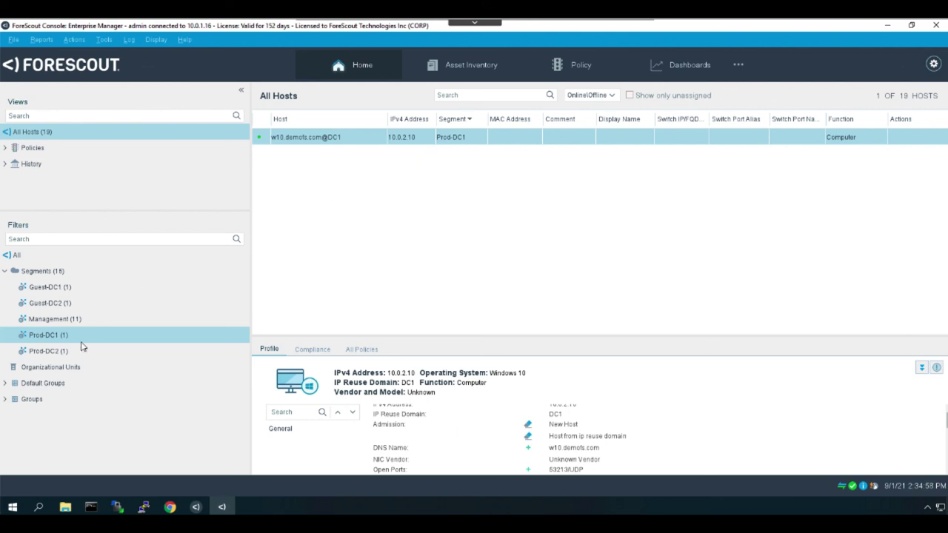
{"action": "left_click", "coordinate": [49, 352]}
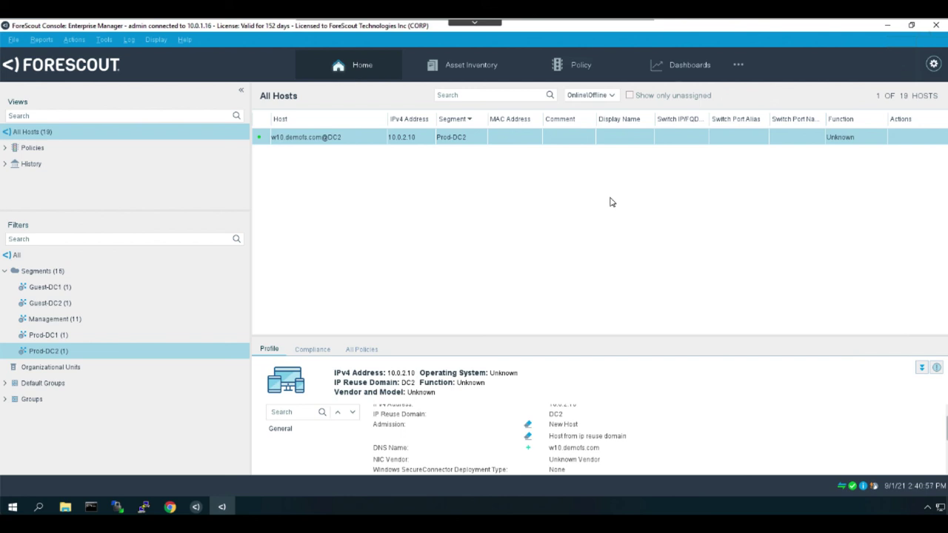
Search the console options for "sw" and open the Switch plugin settings.
{"action": "left_click", "coordinate": [934, 63]}
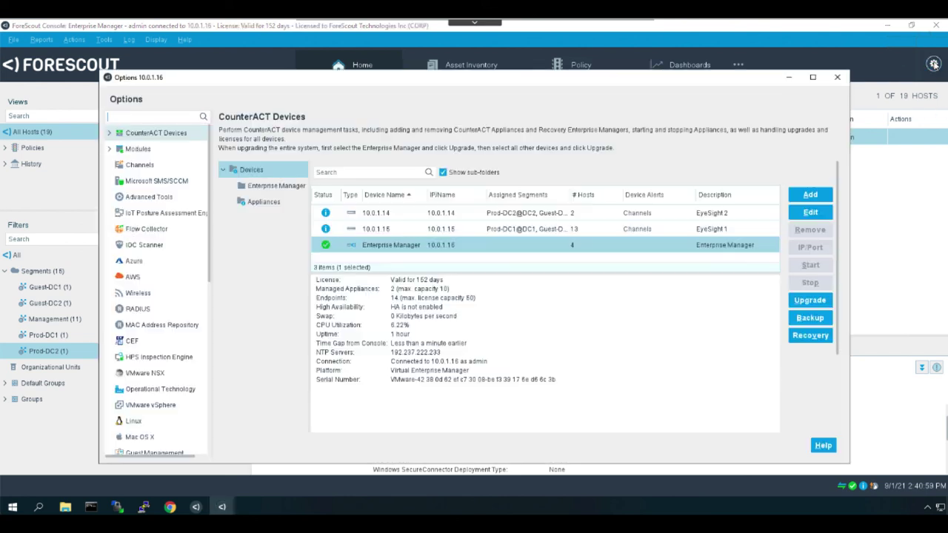
{"action": "left_click", "coordinate": [166, 119]}
{"action": "type", "text": "sw"}
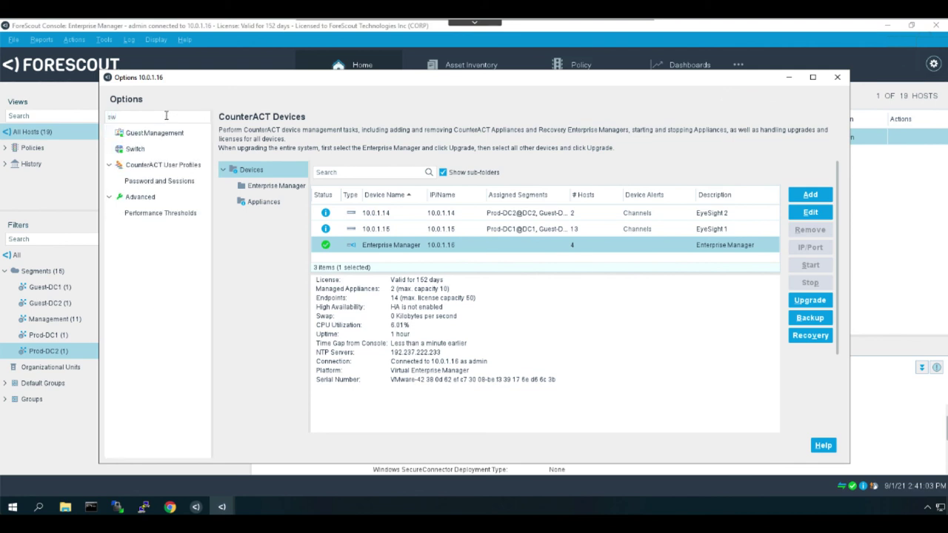
{"action": "left_click", "coordinate": [133, 149]}
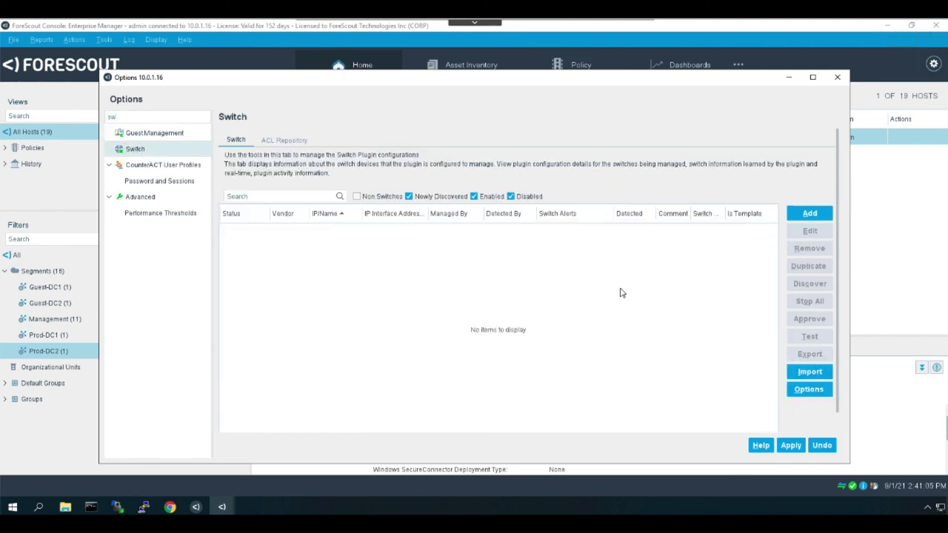
Begin adding a switch and set its connecting appliance to 10.0.1.14.
{"action": "left_click", "coordinate": [809, 213]}
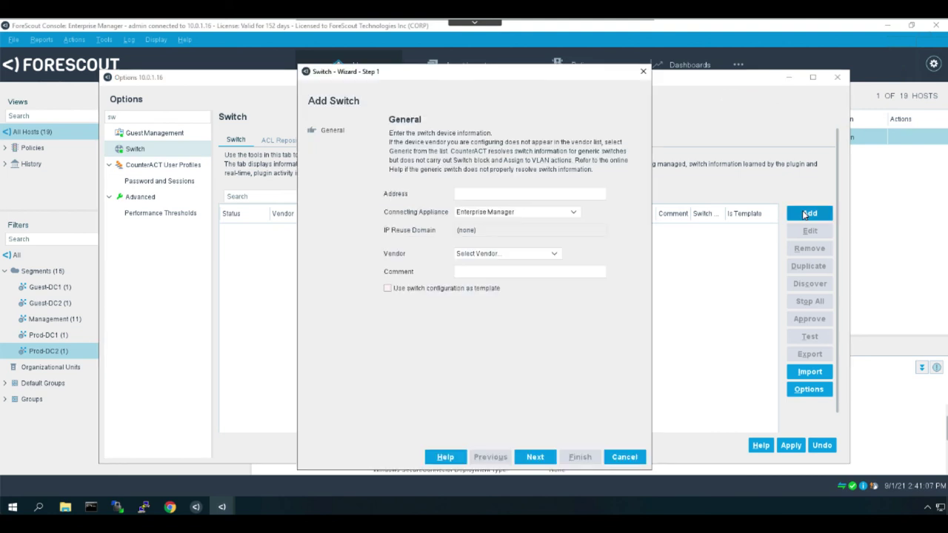
{"action": "left_click", "coordinate": [574, 213]}
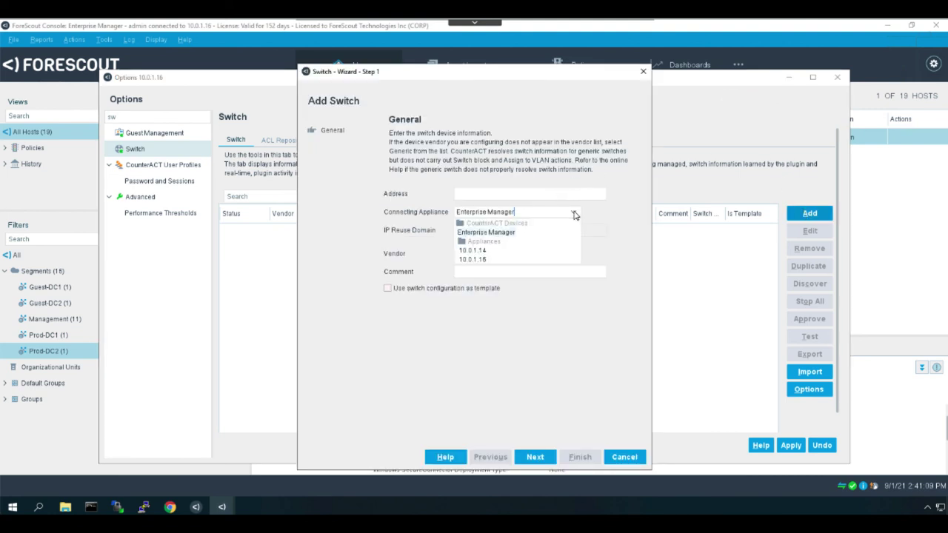
{"action": "left_click", "coordinate": [476, 251]}
{"action": "left_click", "coordinate": [480, 254]}
{"action": "left_click", "coordinate": [498, 237]}
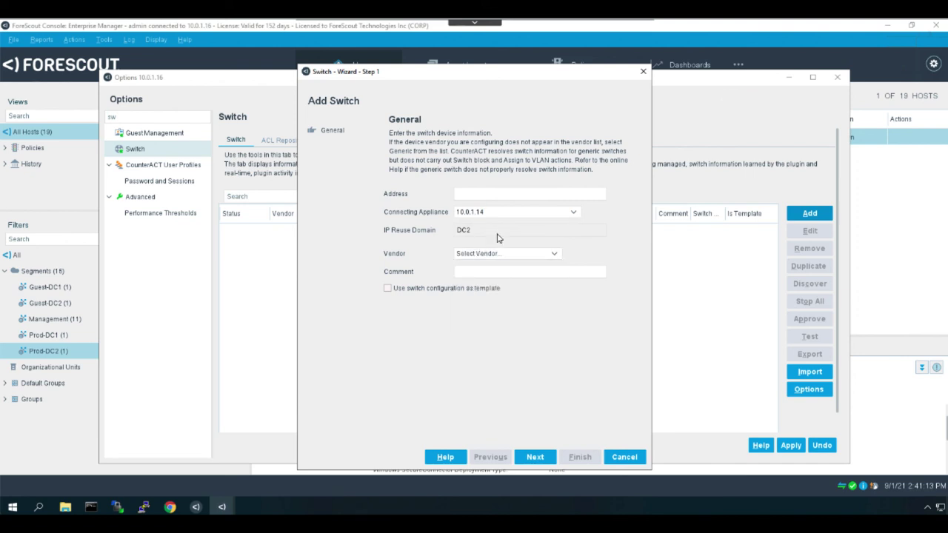